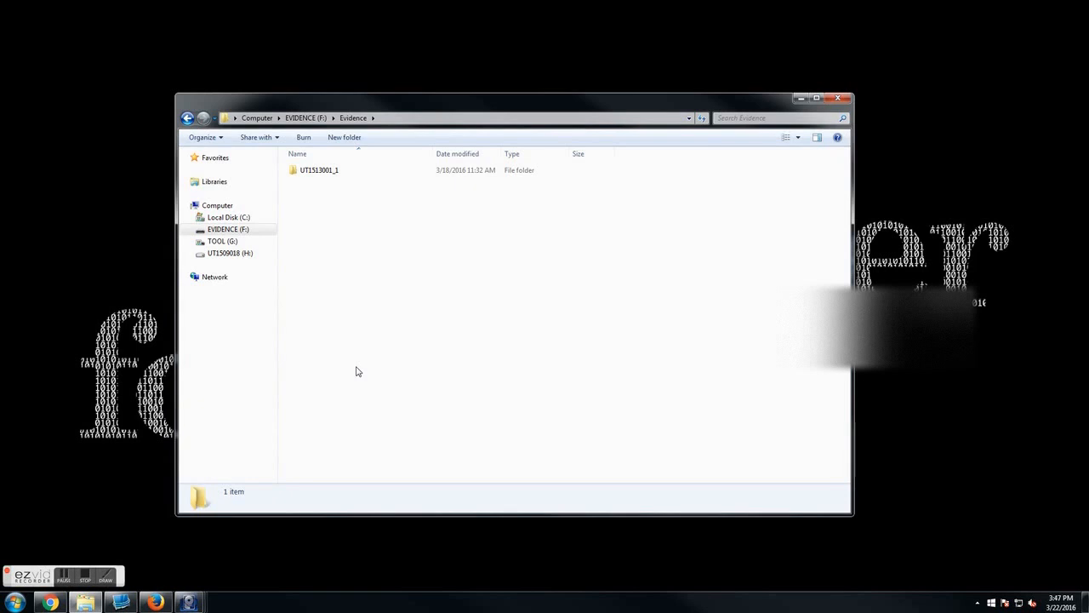
Look through the contents of the UT1513001_1 evidence folder, including the image file UT1513001_1.E01
double_click(346, 180)
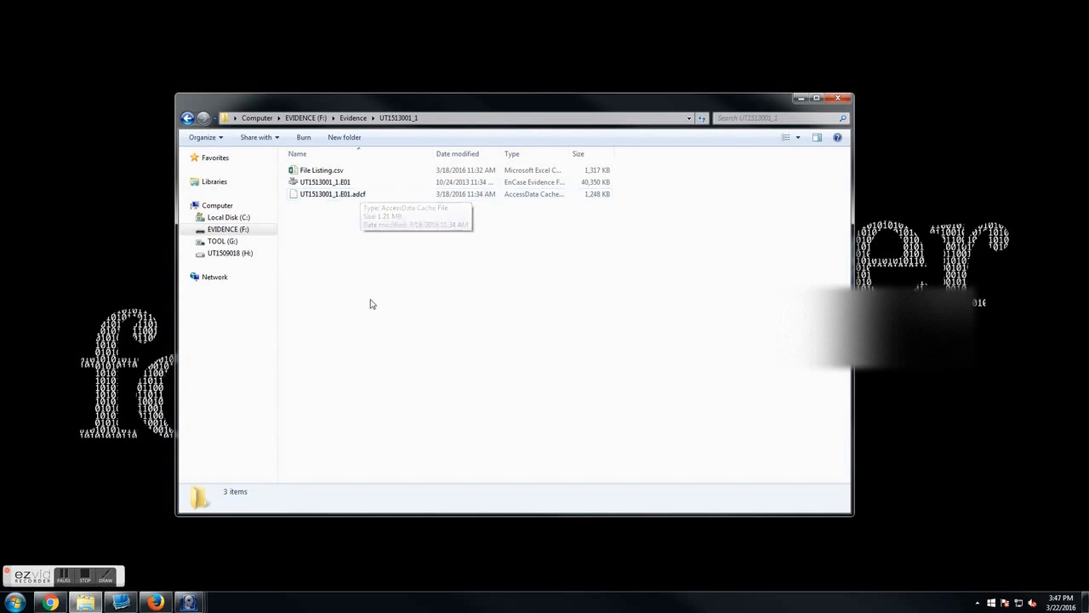
click(354, 187)
click(474, 310)
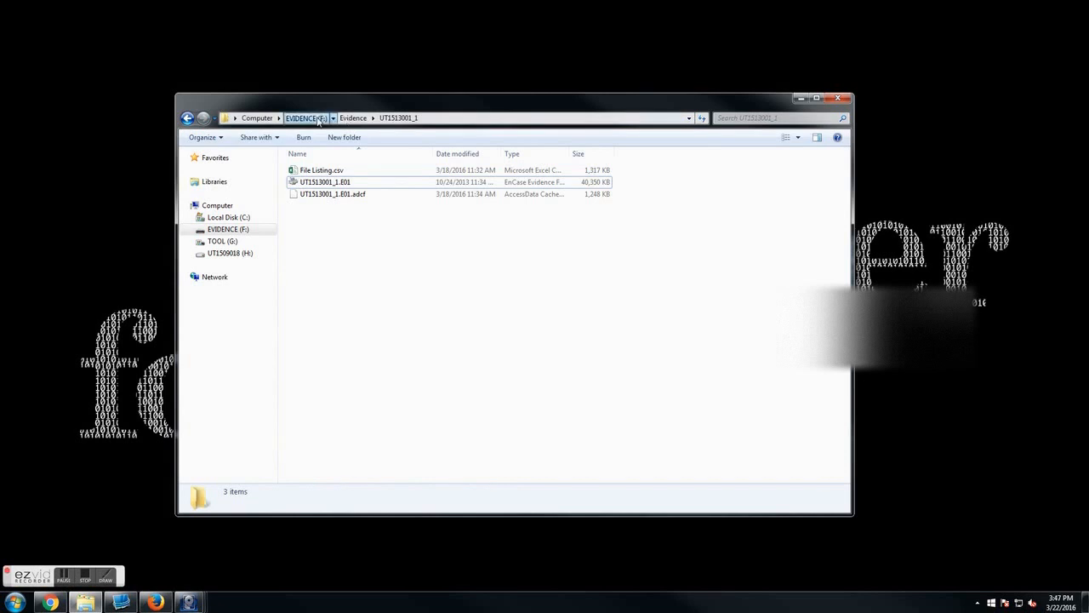
Launch FTK Imager.exe from the Imager_Lite_3.1.1 folder on the EVIDENCE (F:) drive
click(308, 118)
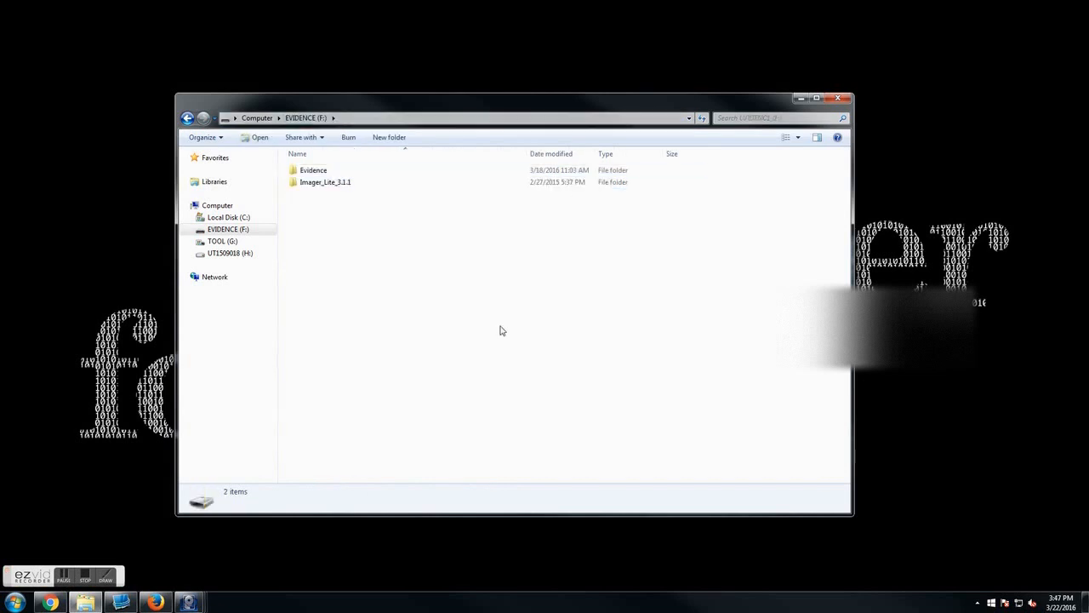
double_click(354, 187)
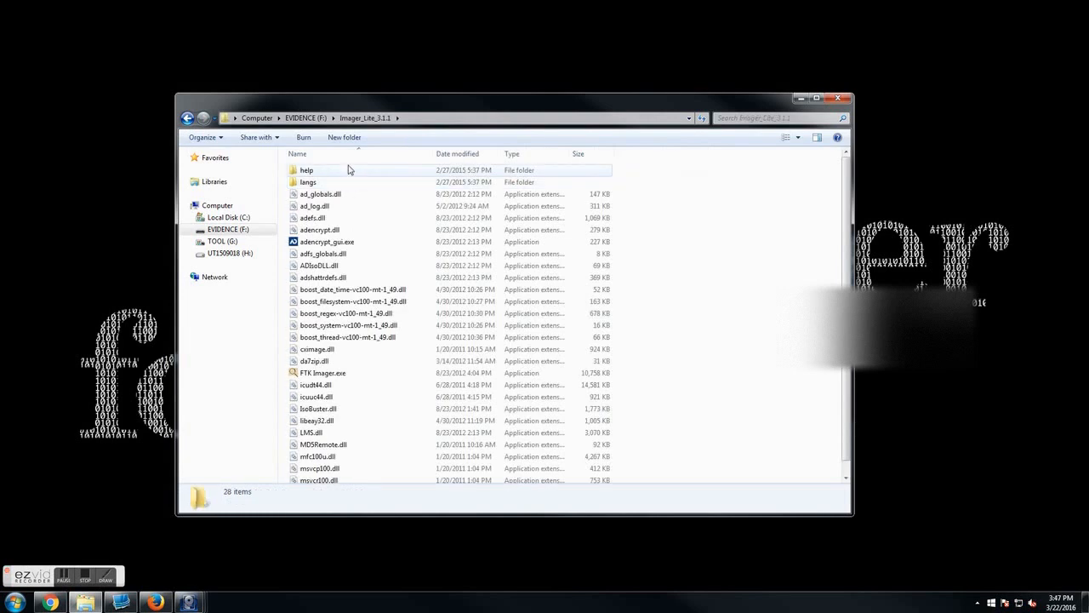
mouse_move(846, 240)
mouse_down()
mouse_move(848, 261)
mouse_move(847, 238)
mouse_up()
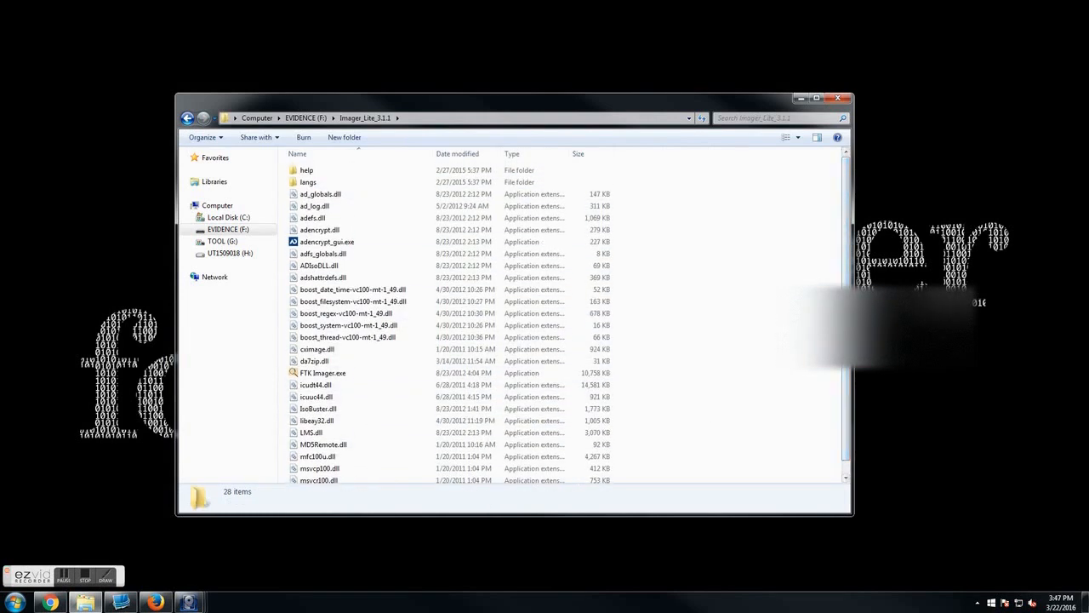
click(317, 375)
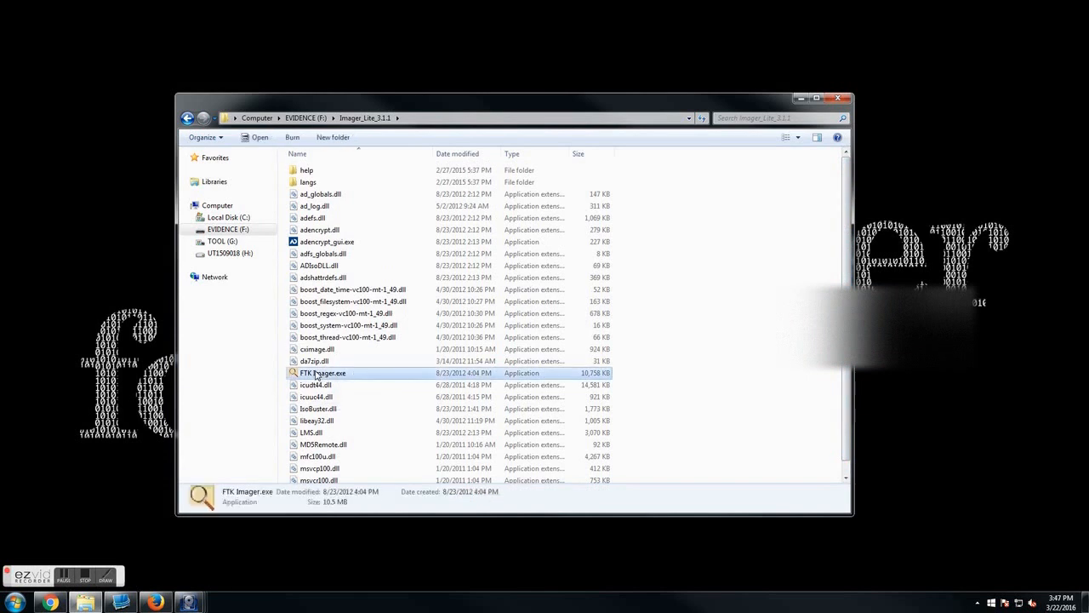
double_click(349, 379)
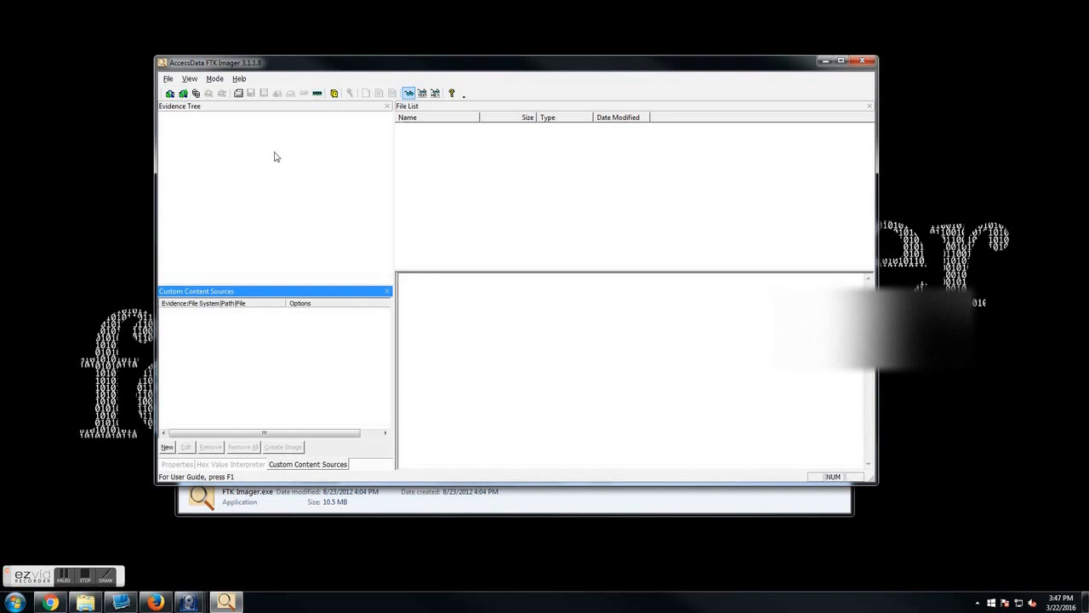
Close the file browser window showing the EVIDENCE (F:) drive and return to FTK Imager
click(598, 515)
click(187, 118)
click(803, 98)
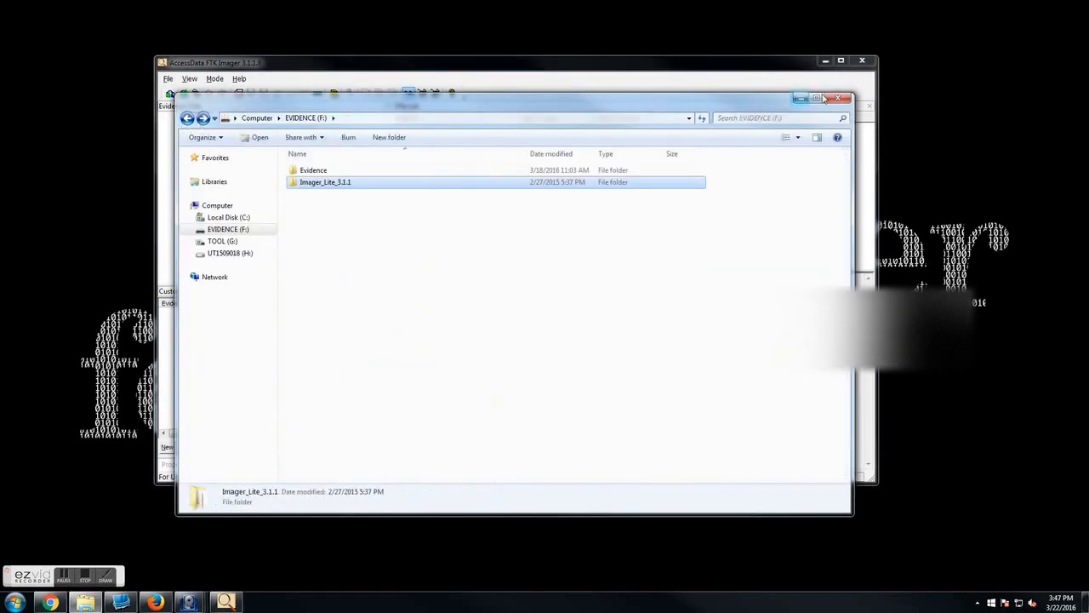
click(838, 98)
click(217, 197)
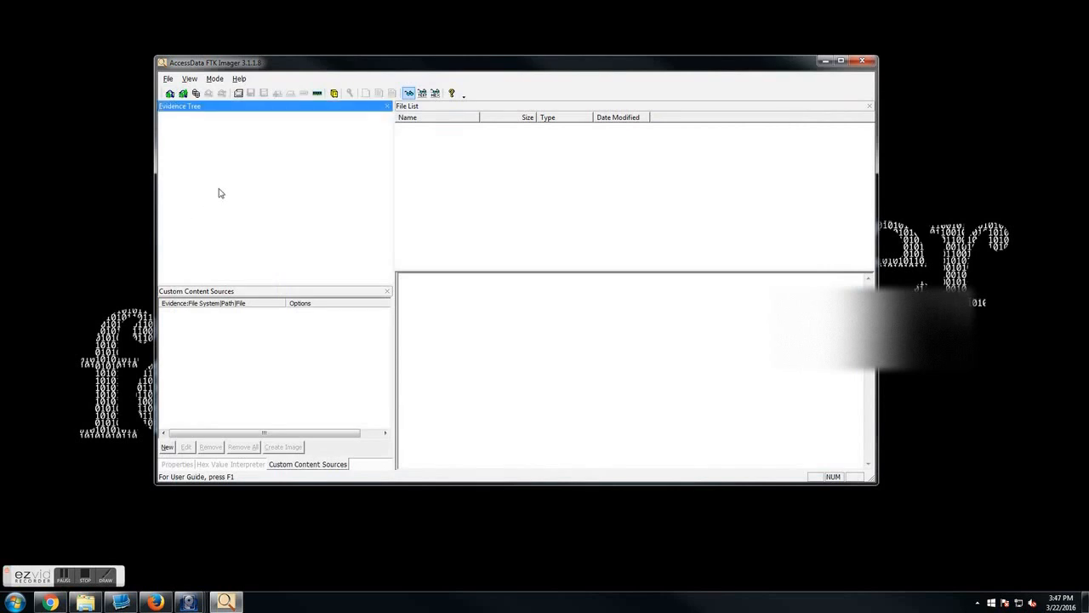
Add an evidence item of type Image File, using F:\Evidence\UT1513001_1\UT1513001_1.E01 as the source
click(169, 93)
click(450, 252)
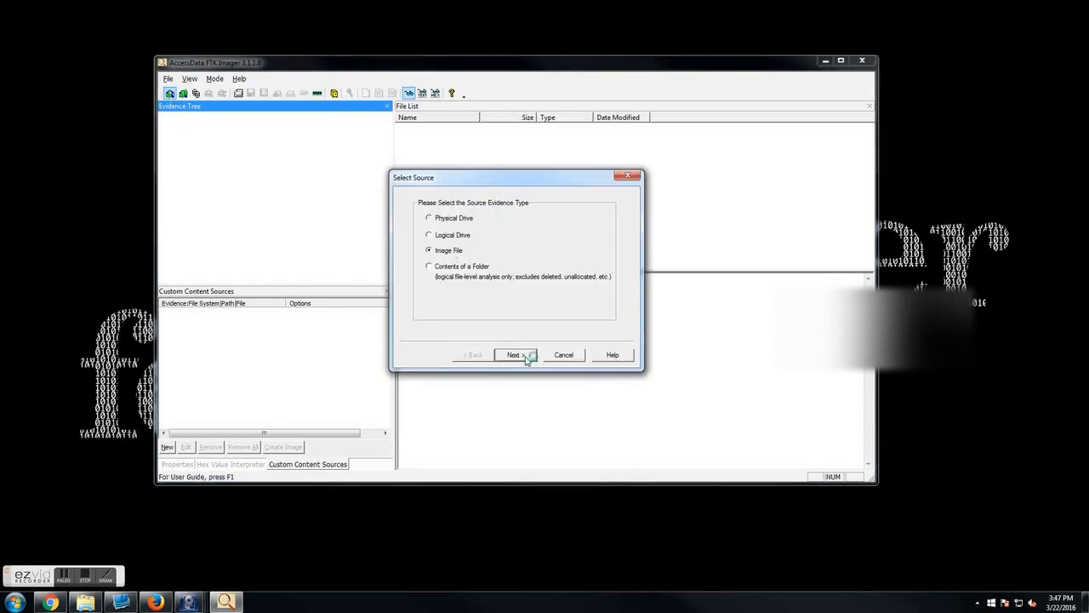
click(515, 355)
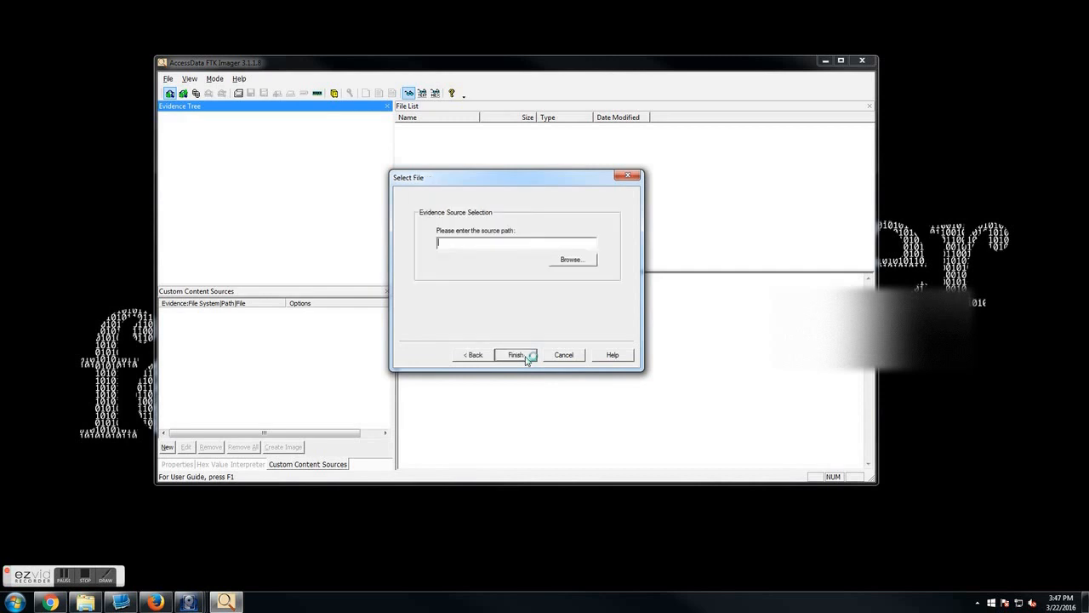
click(591, 261)
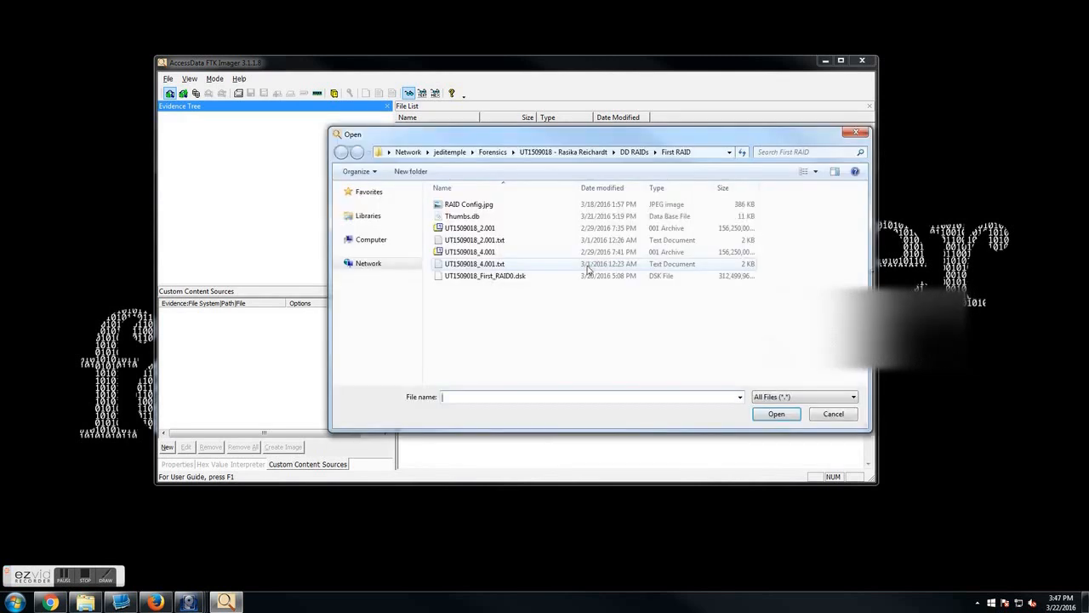
click(377, 265)
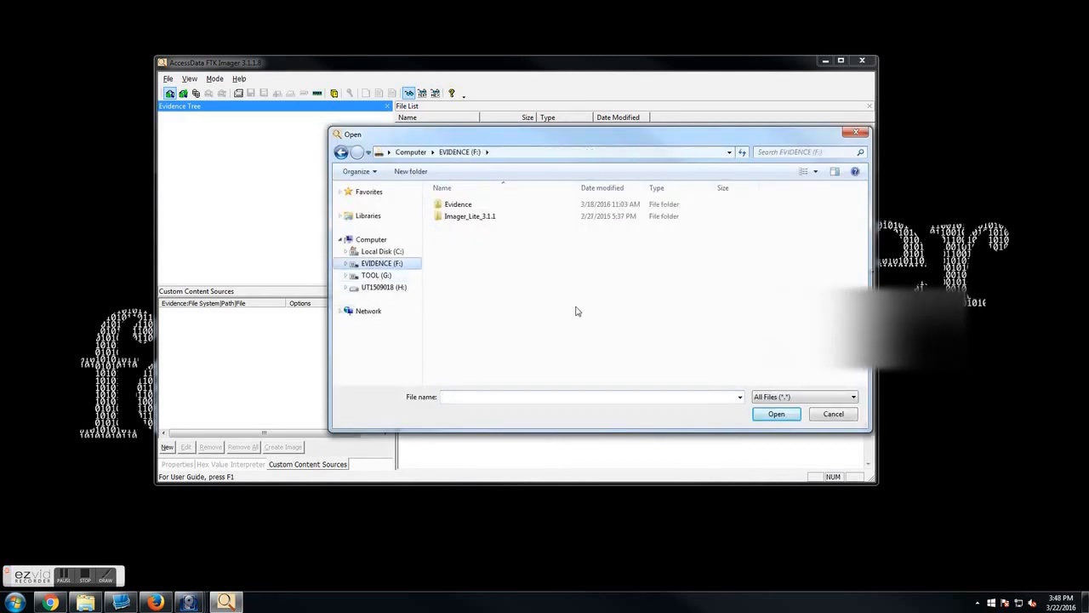
double_click(452, 209)
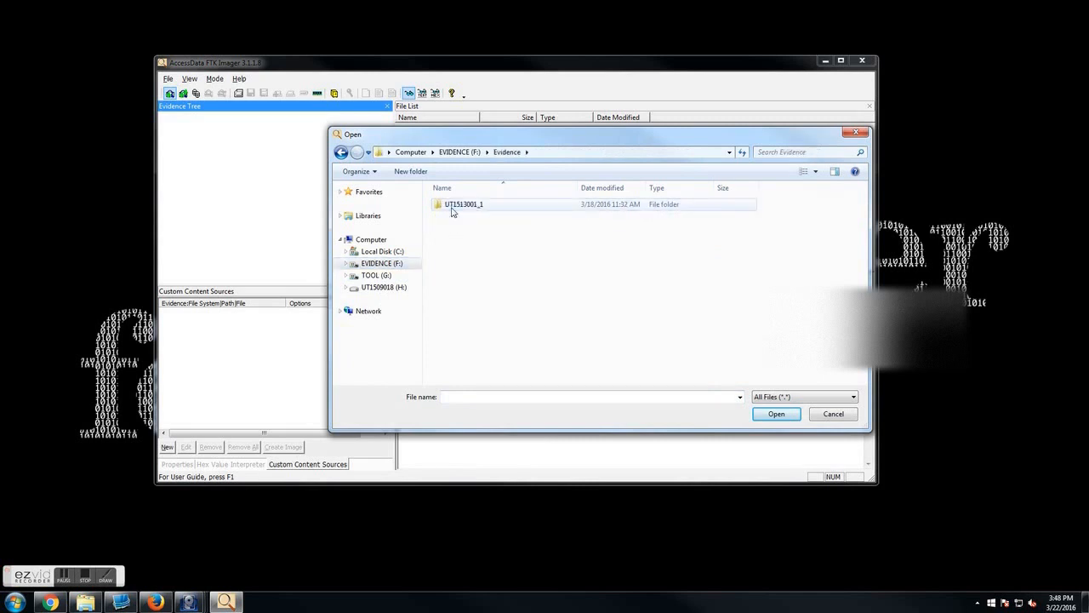
double_click(503, 207)
click(495, 217)
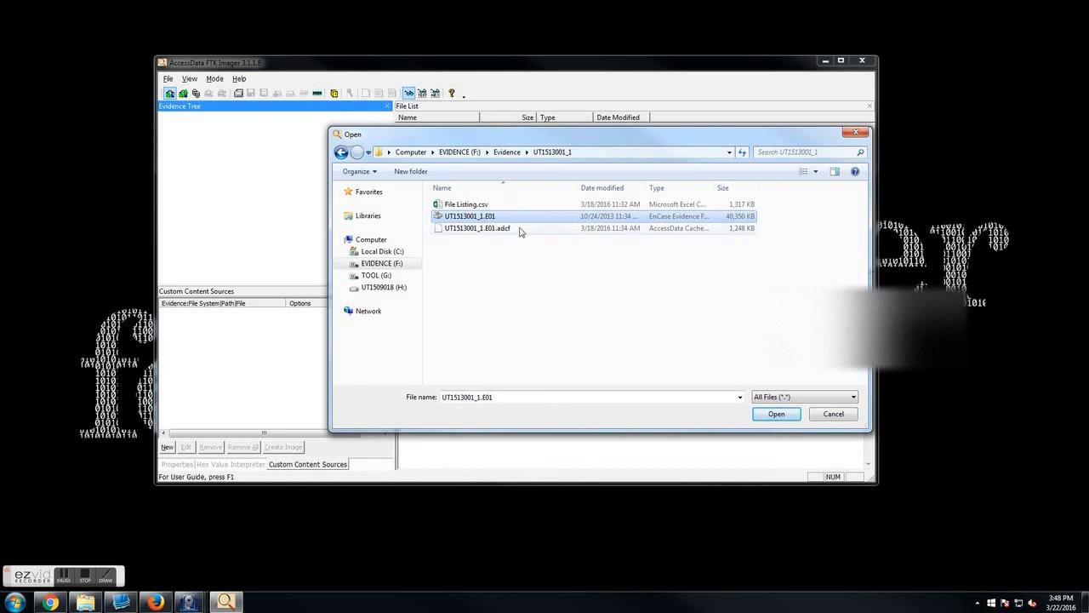
click(776, 414)
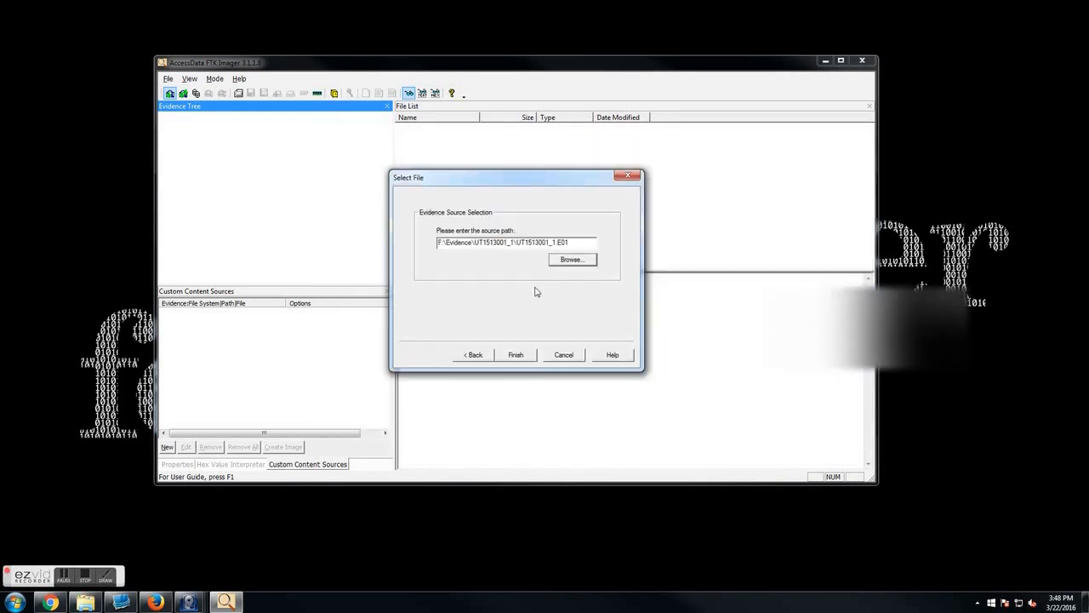
click(517, 355)
Expand UT1513001_1.E01 in the evidence tree through Partition 1 and The Precious [NTFS] to the folders under [root]
click(210, 118)
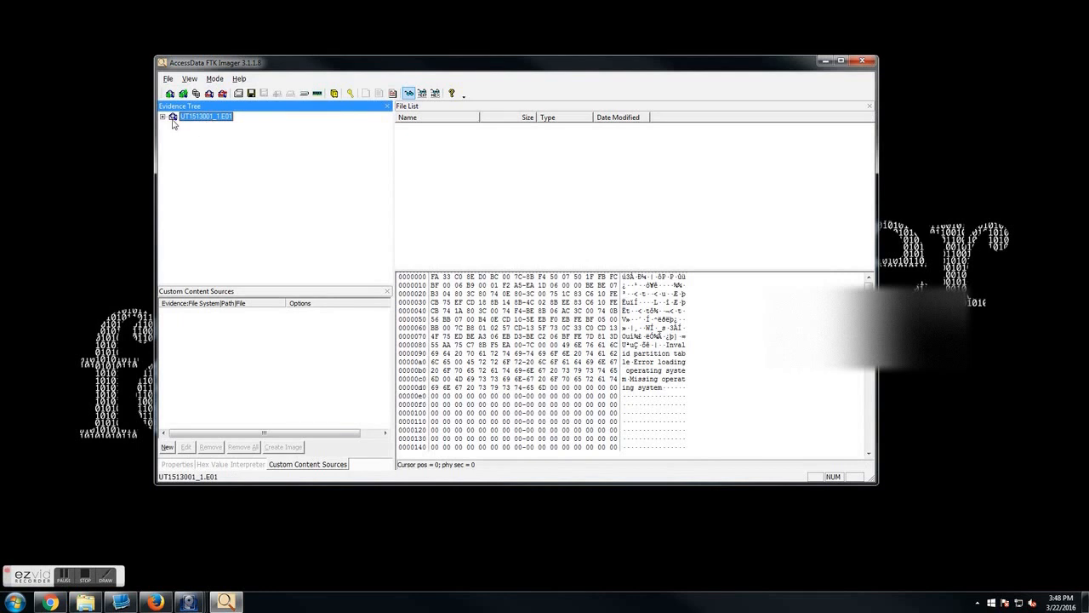
click(163, 116)
click(173, 125)
click(184, 135)
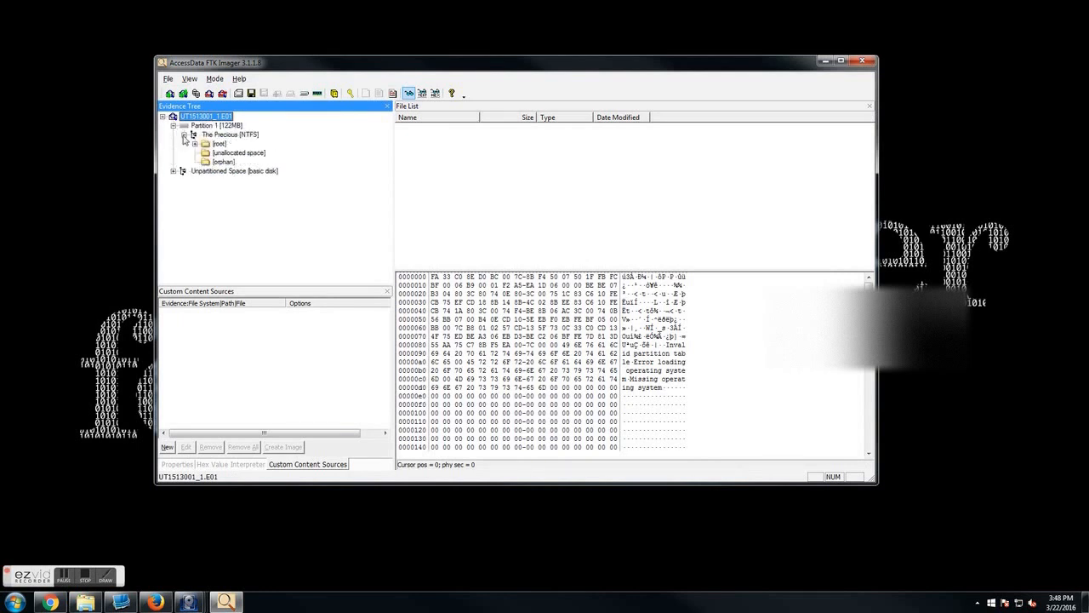
click(195, 144)
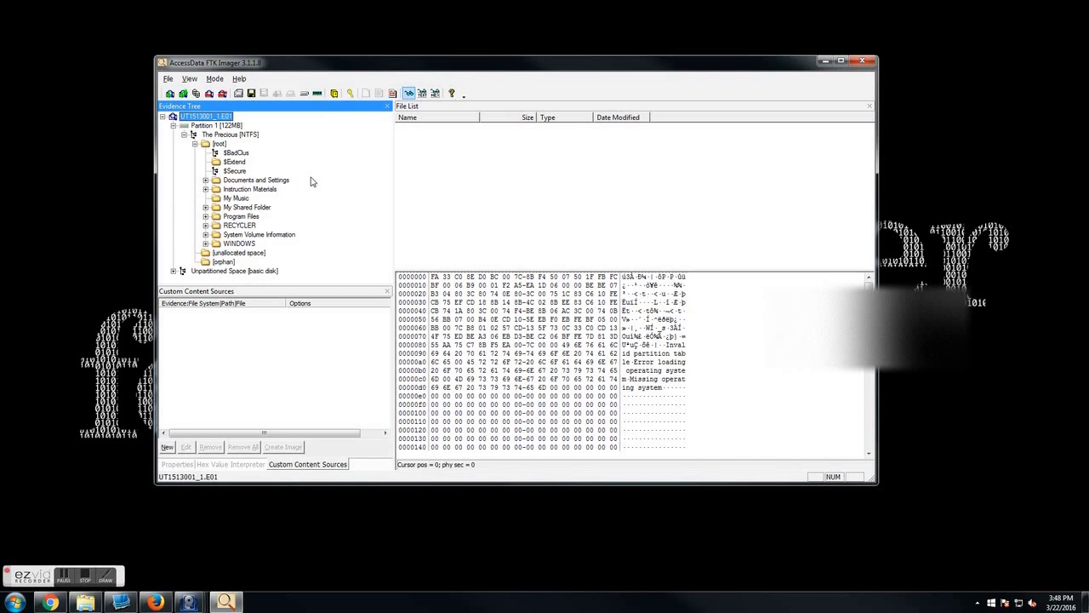
Open the Frodo Baggins user's My Documents folder within Documents and Settings
click(257, 181)
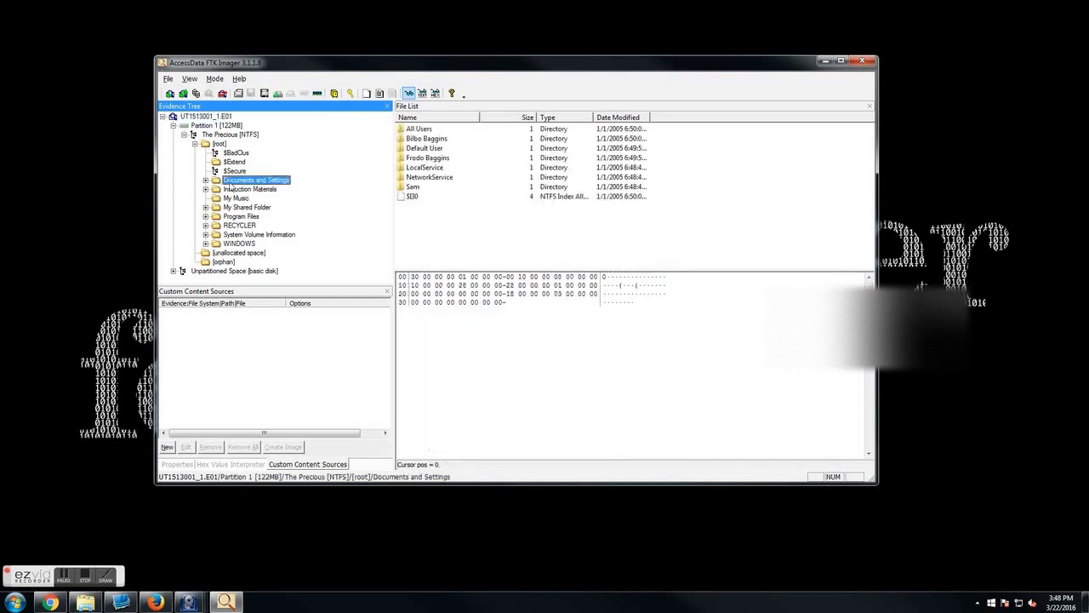
click(205, 180)
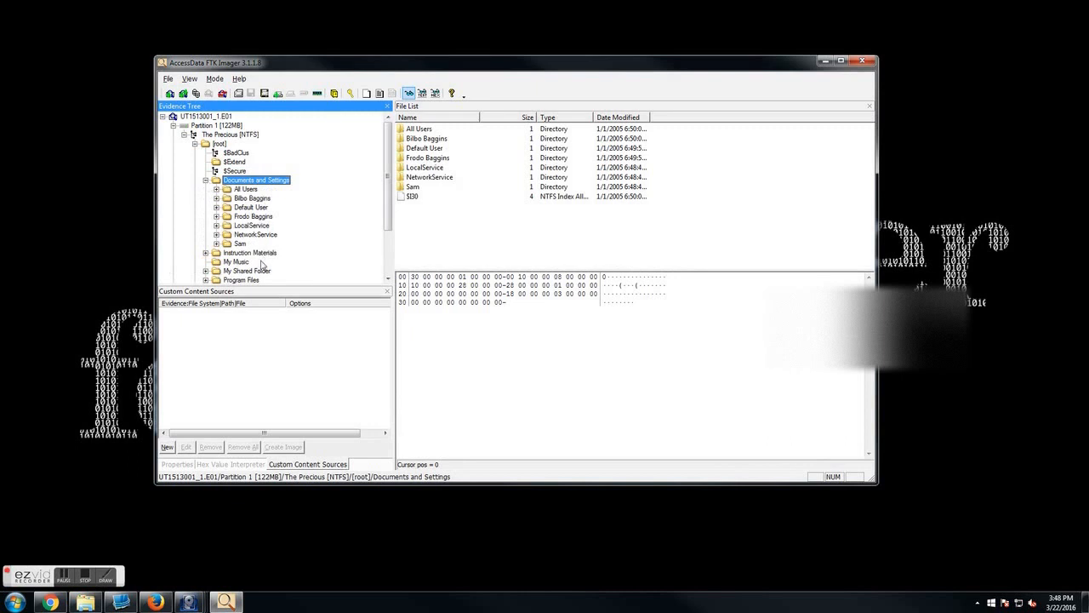
click(254, 217)
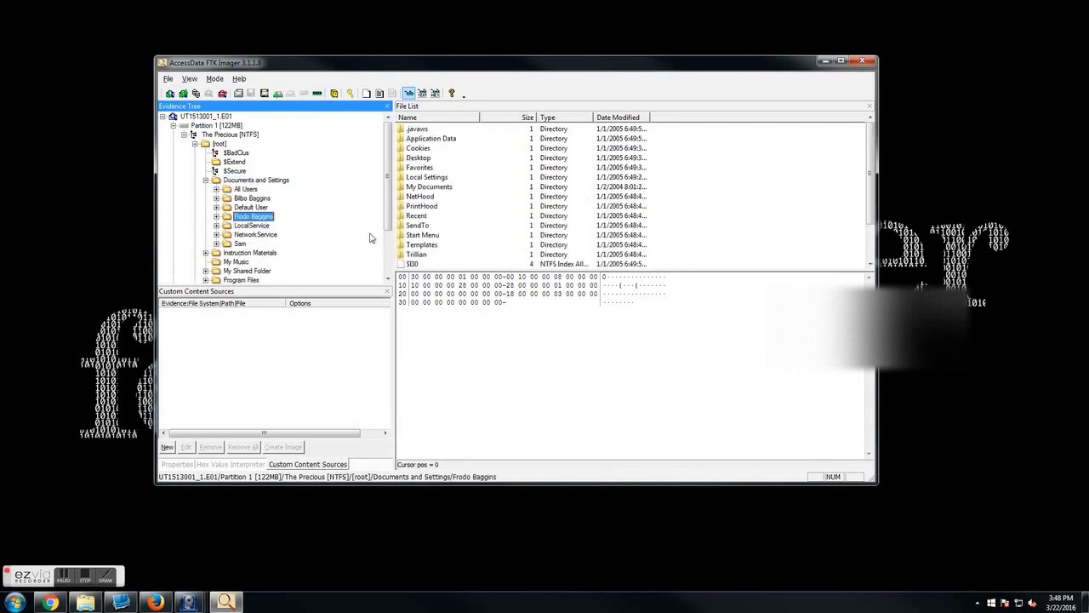
click(217, 217)
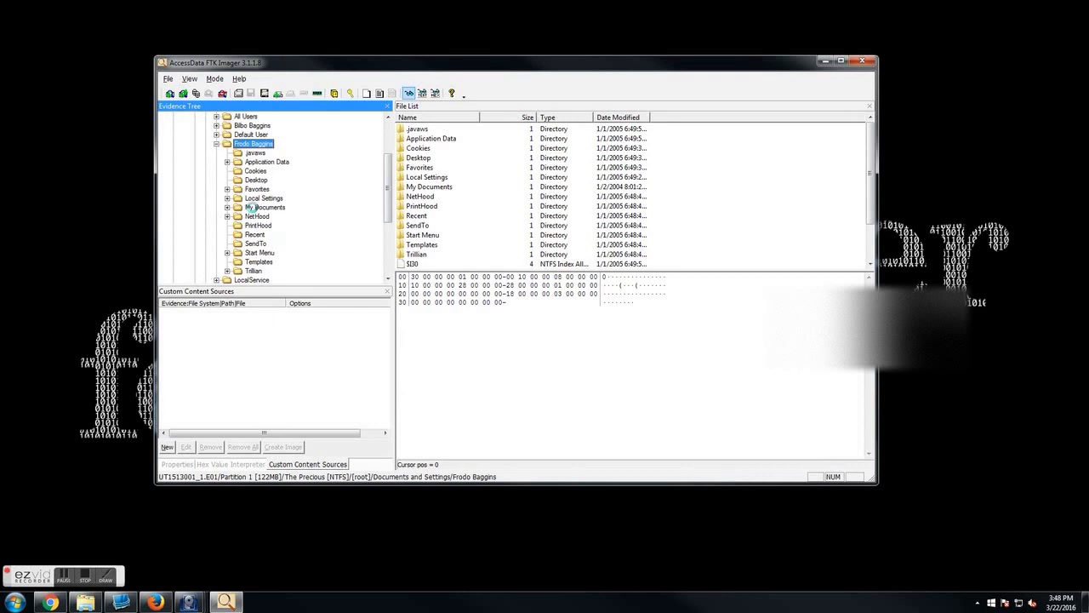
click(257, 208)
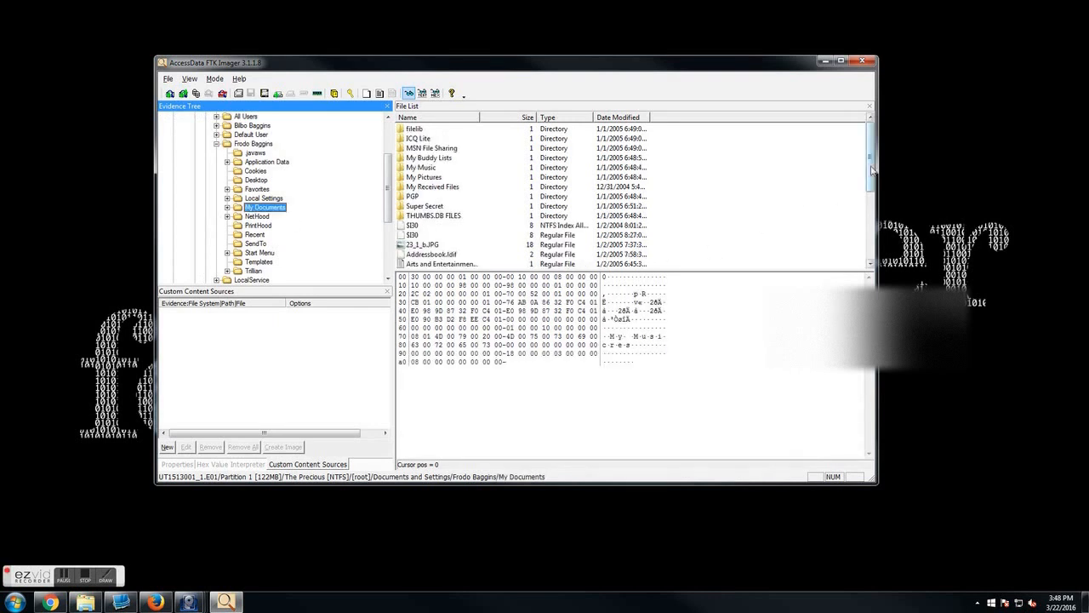
Examine the hex content of My Buddies.doc and preview the picture 23_1_b.JPG in My Documents
drag(871, 173, 871, 234)
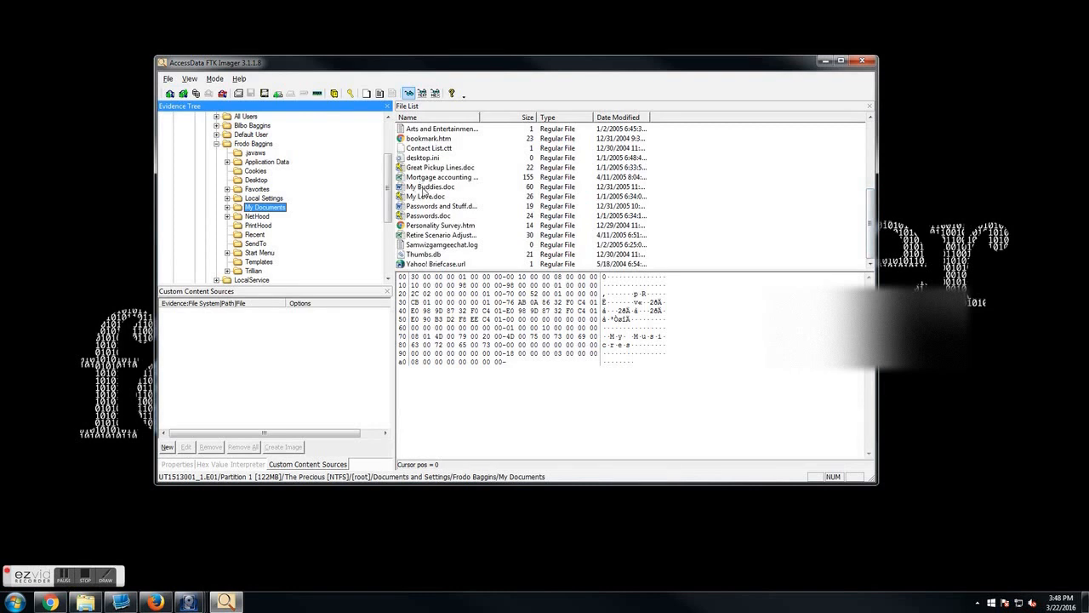
click(423, 188)
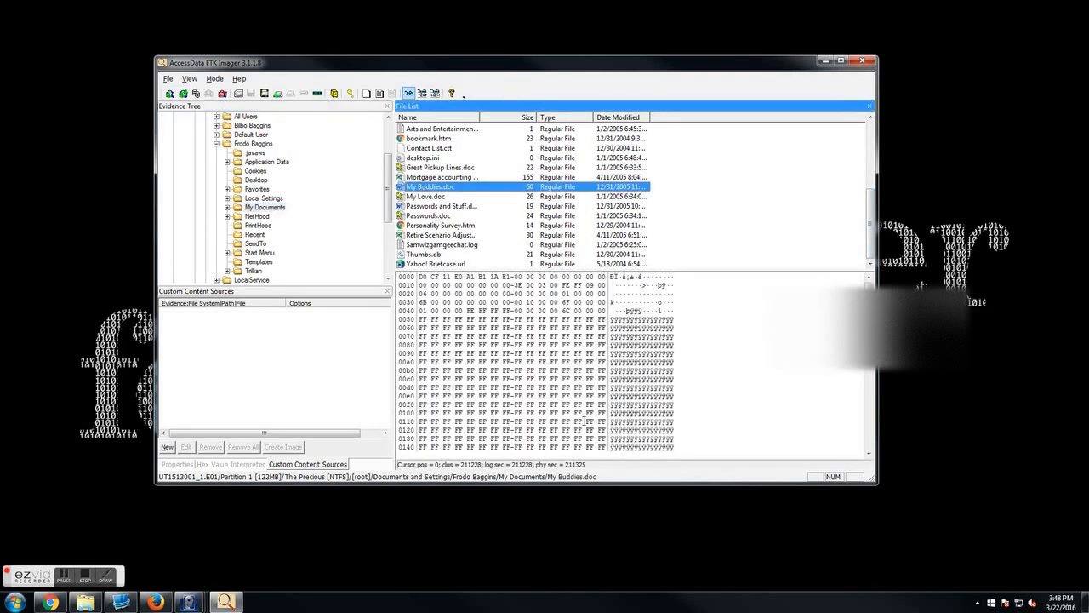
scroll(545, 362, down, 20)
scroll(545, 361, down, 20)
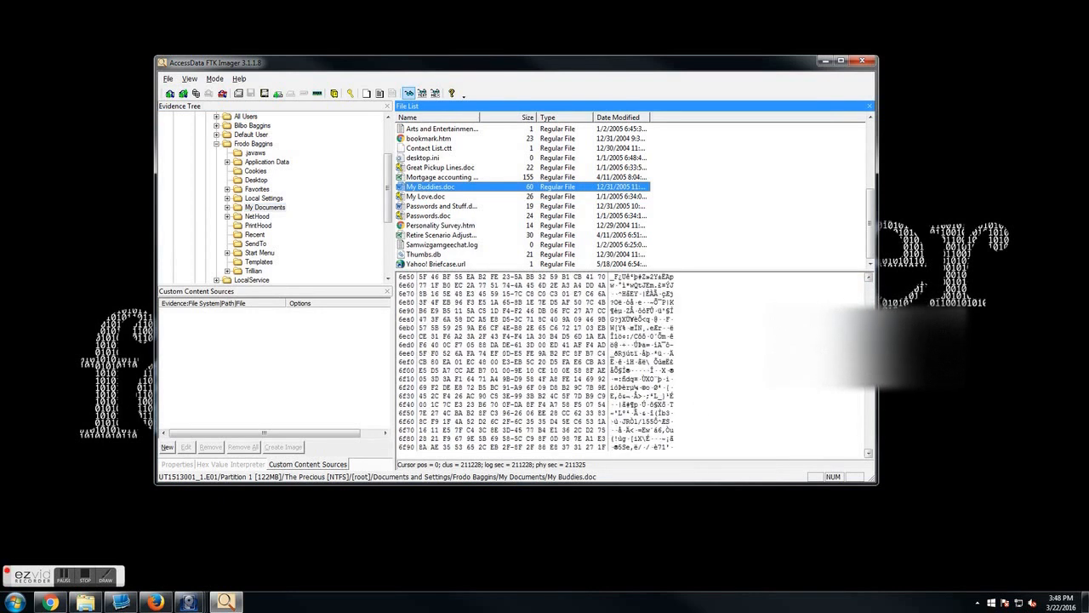
drag(883, 374, 882, 274)
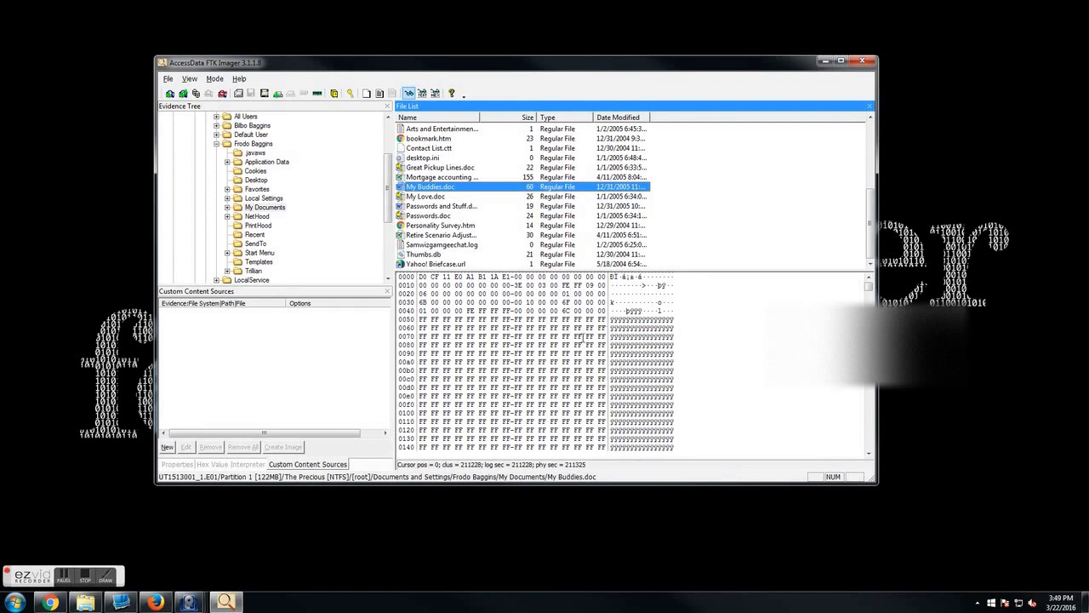
drag(871, 234, 839, 218)
click(426, 149)
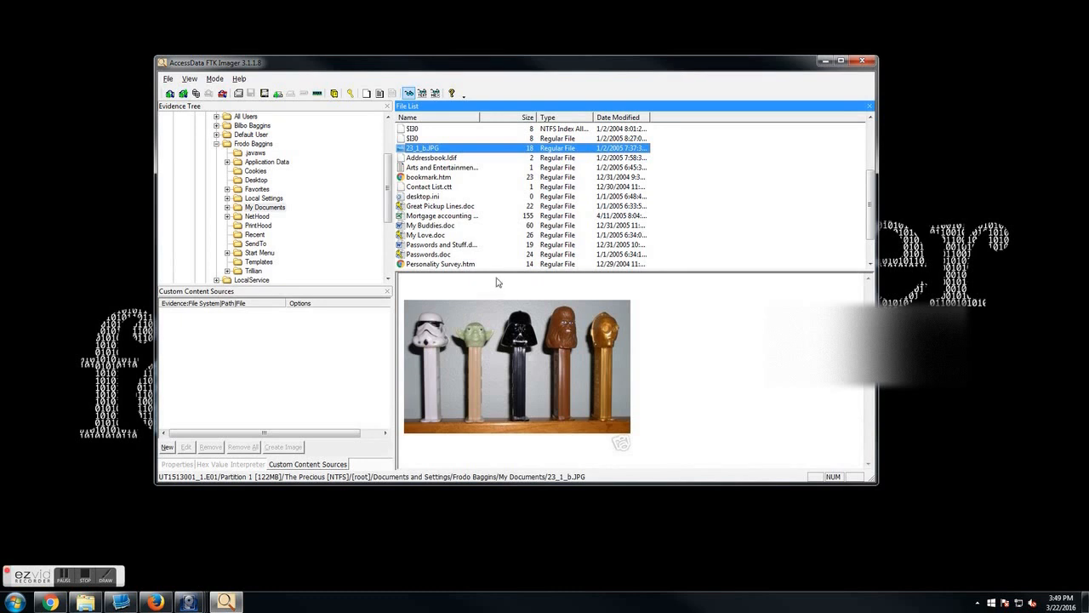
Export My Buddies.doc from the image to the desktop, and open the exported copy in Word to read it before closing it
click(452, 226)
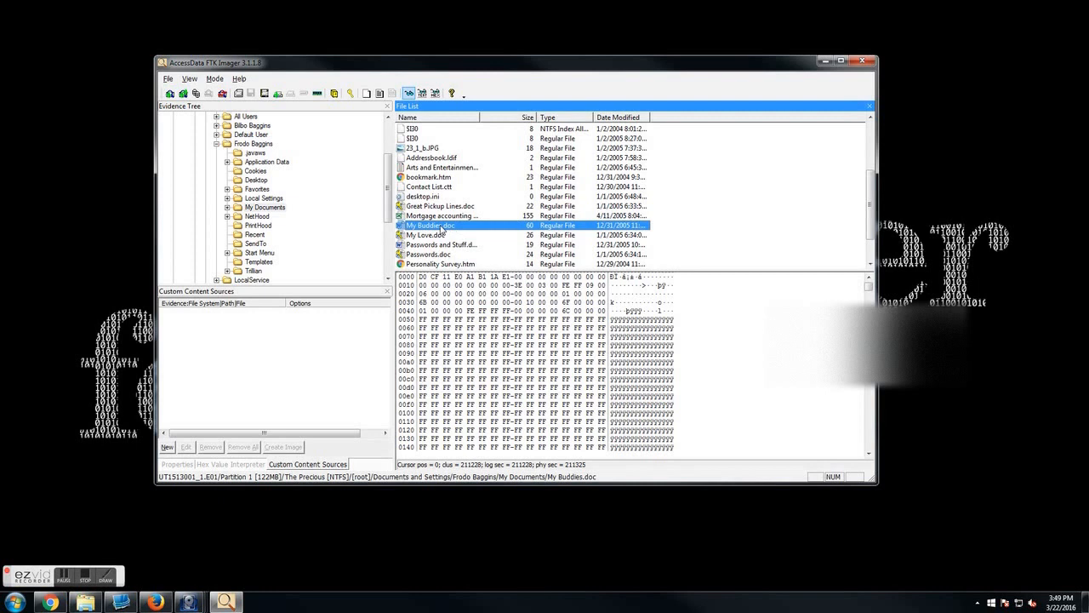
right_click(441, 228)
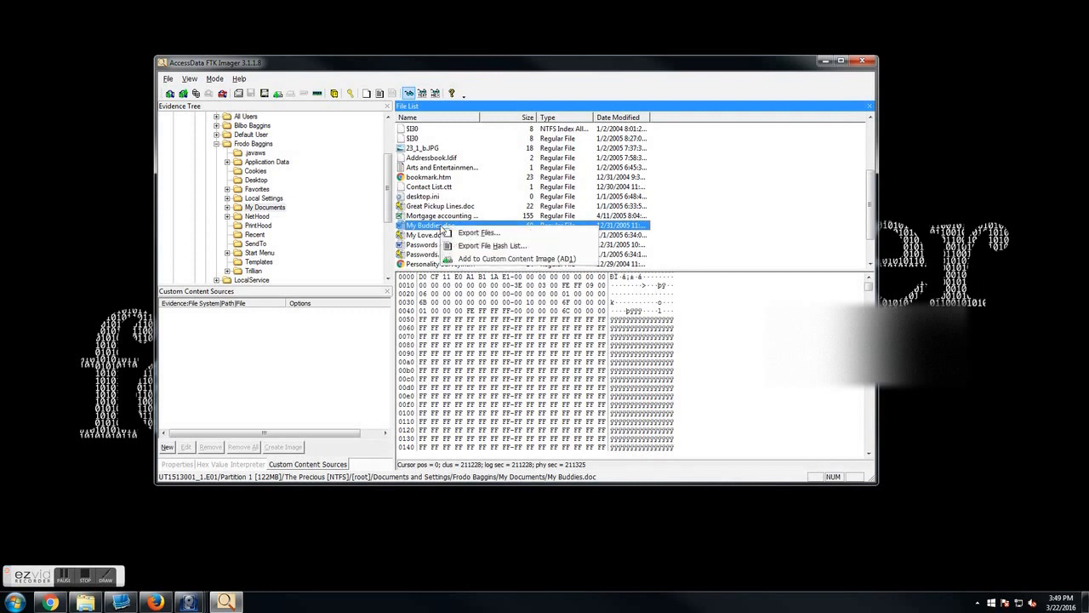
click(521, 238)
click(466, 219)
click(530, 364)
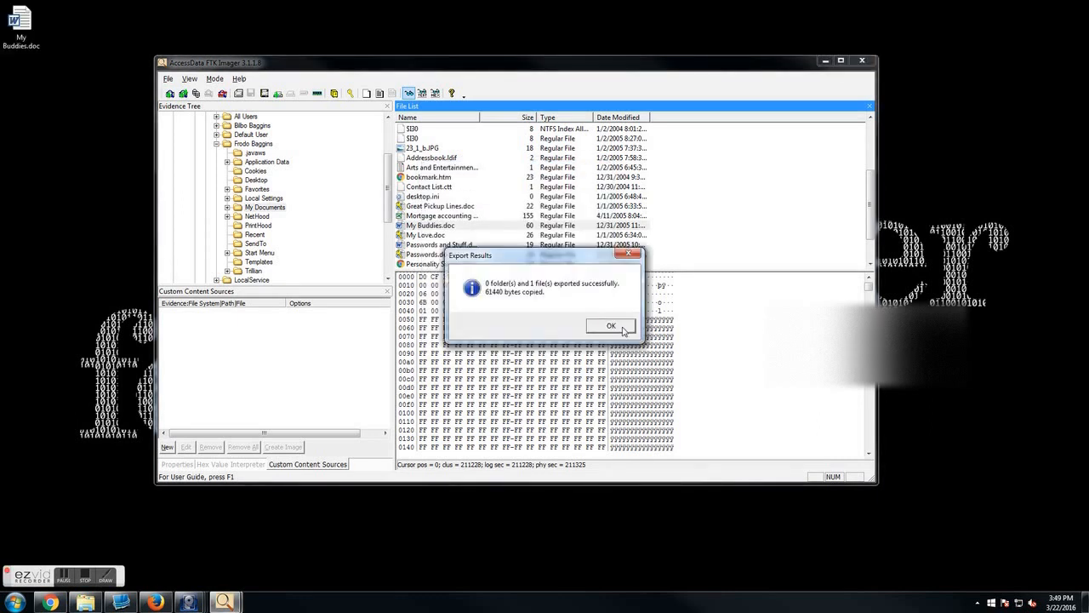
click(622, 329)
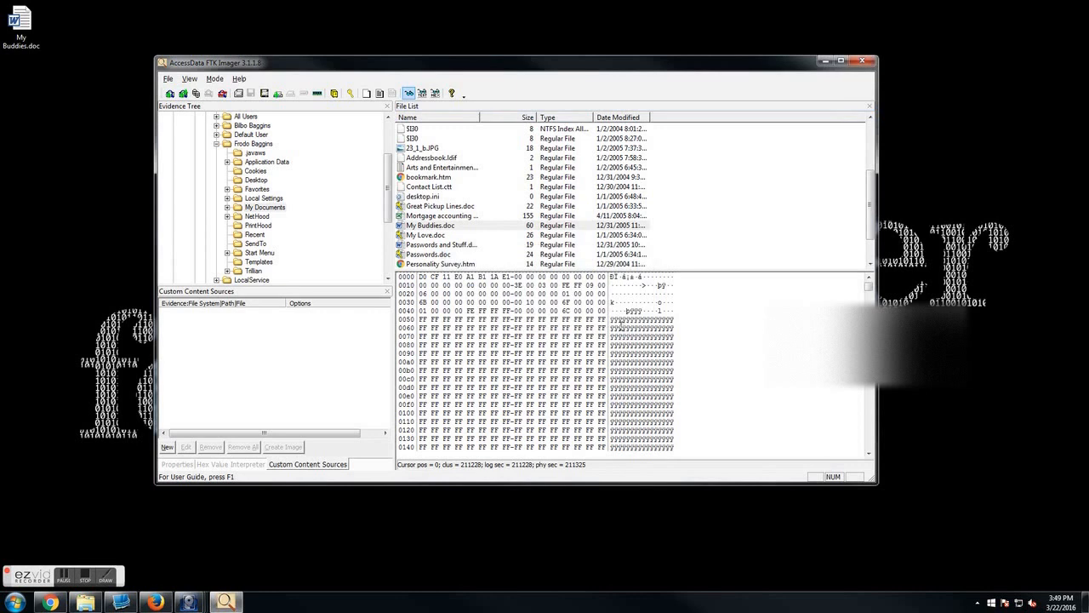
double_click(20, 32)
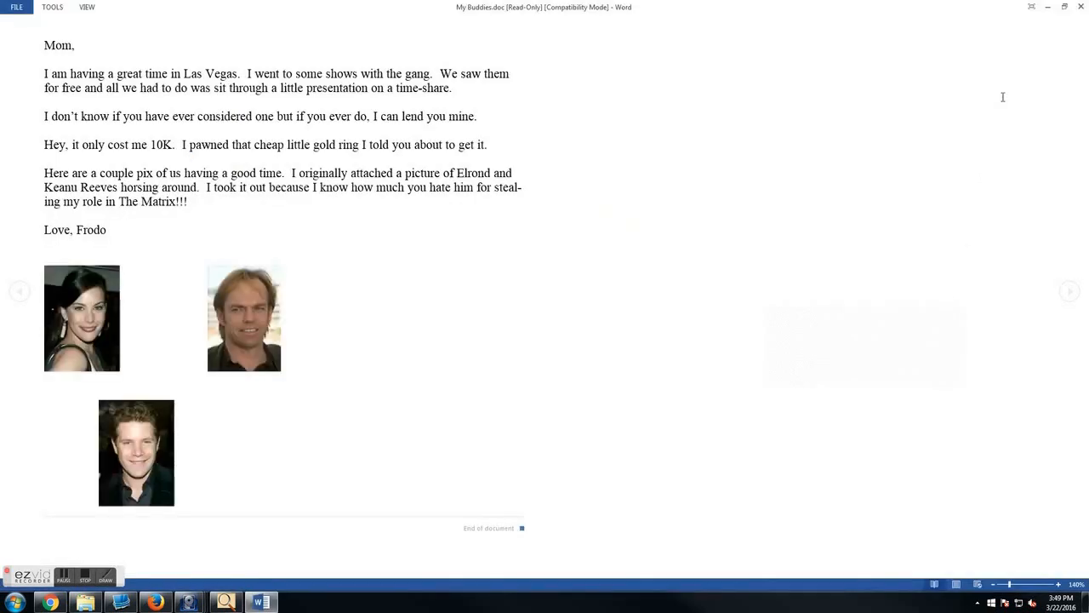
click(1081, 6)
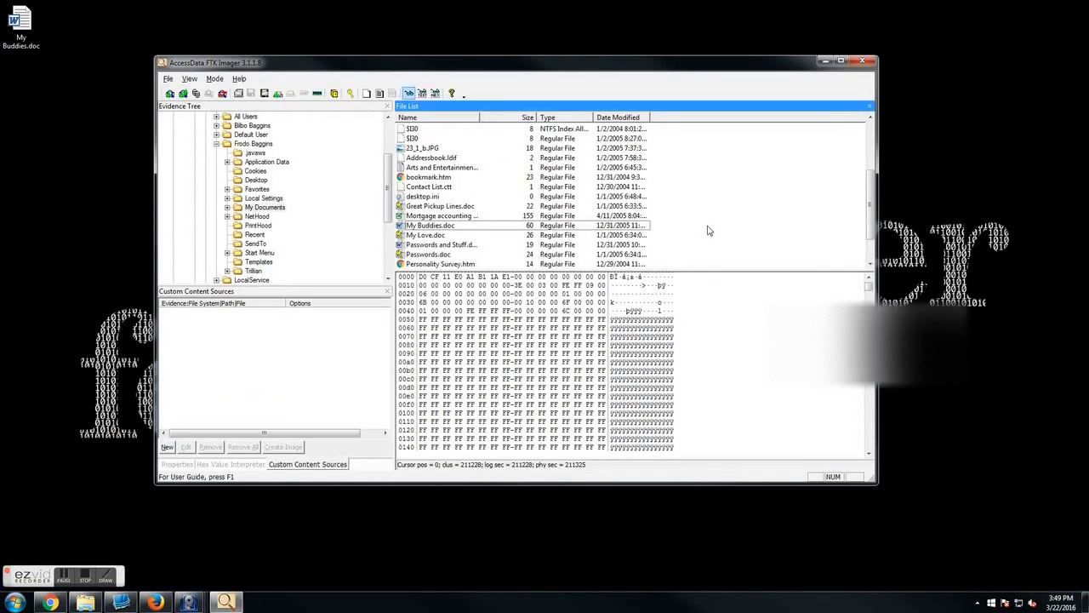
Export the whole My Documents folder of the Frodo Baggins user from the evidence tree to the desktop
drag(868, 207, 871, 237)
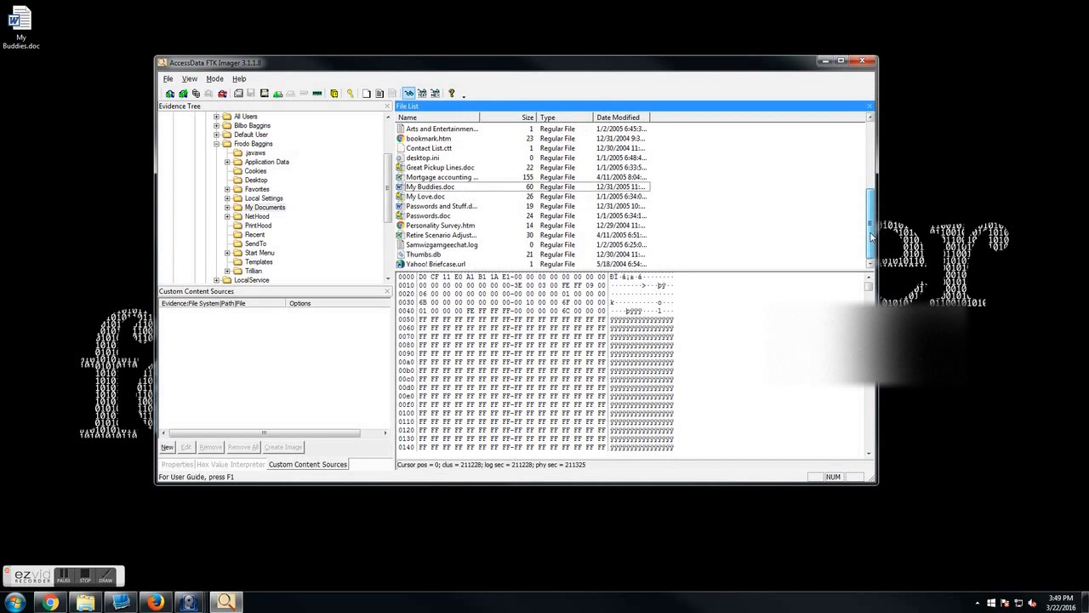
scroll(871, 237, up, 5)
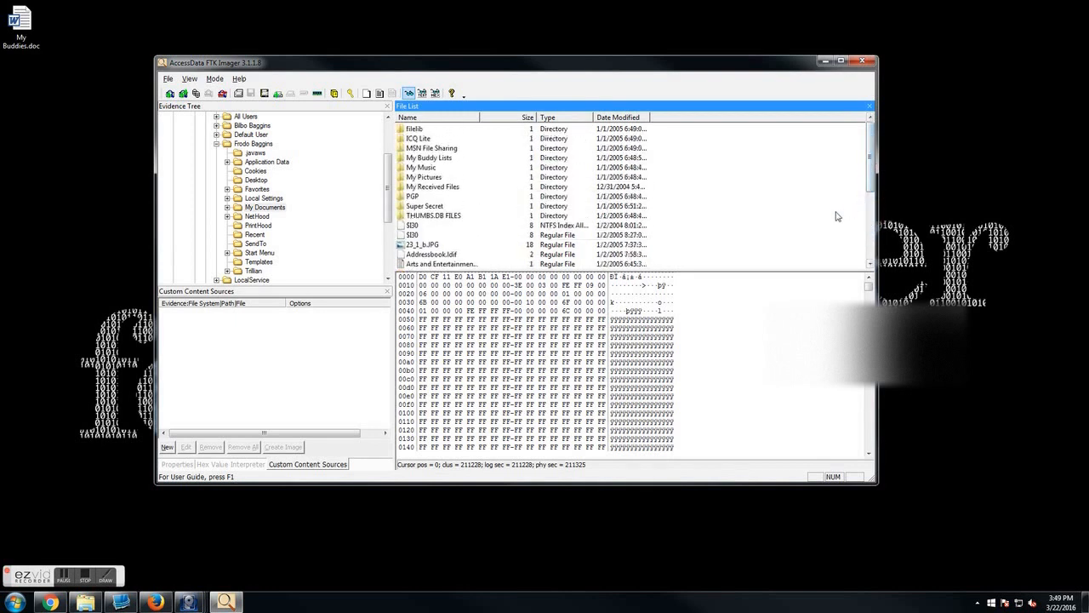
click(259, 210)
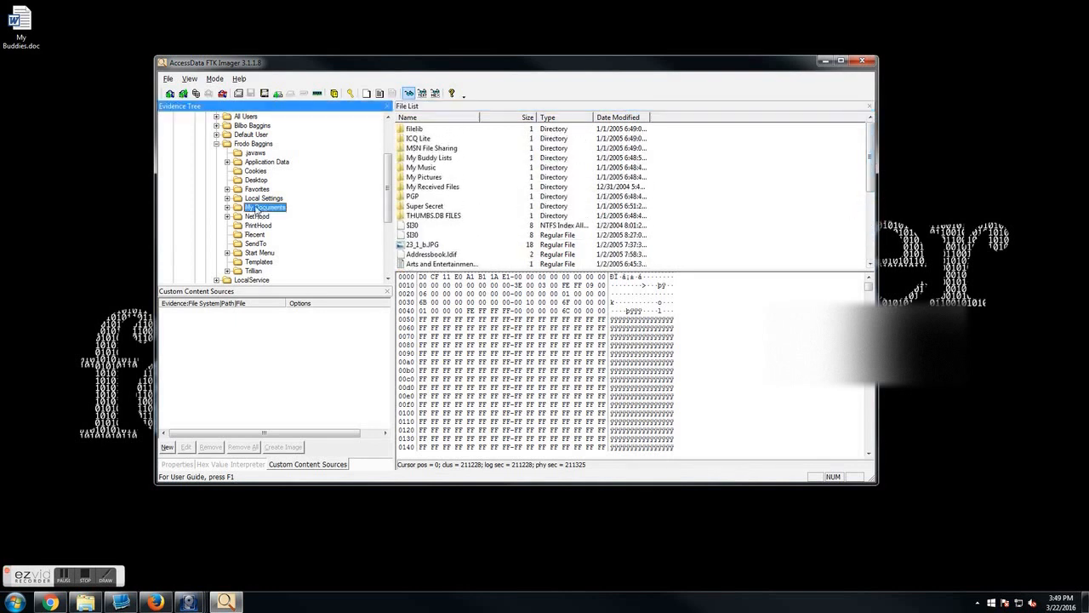
right_click(268, 209)
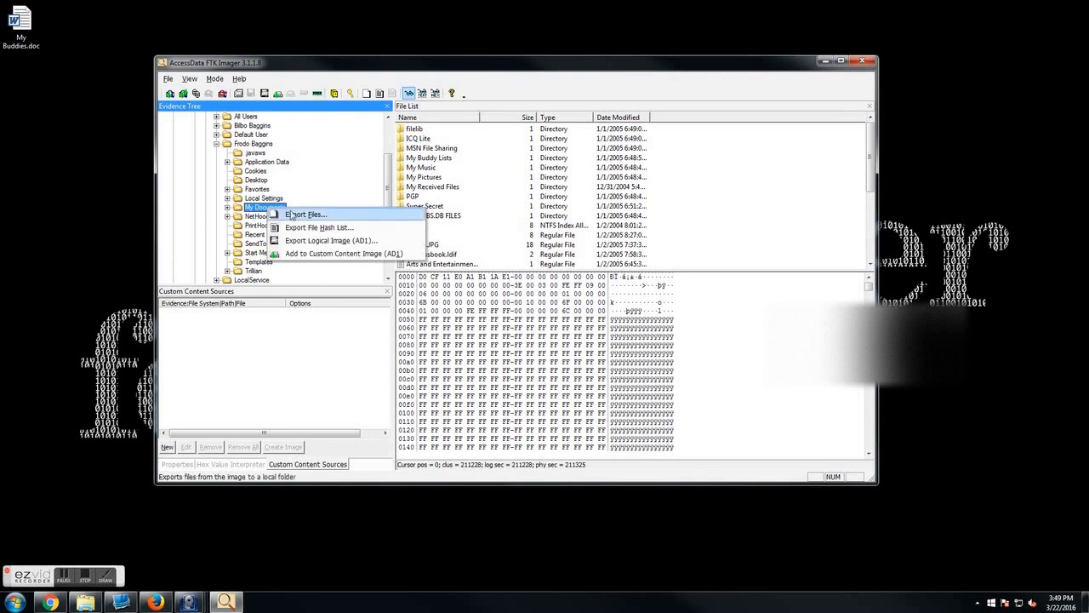
click(334, 218)
click(464, 217)
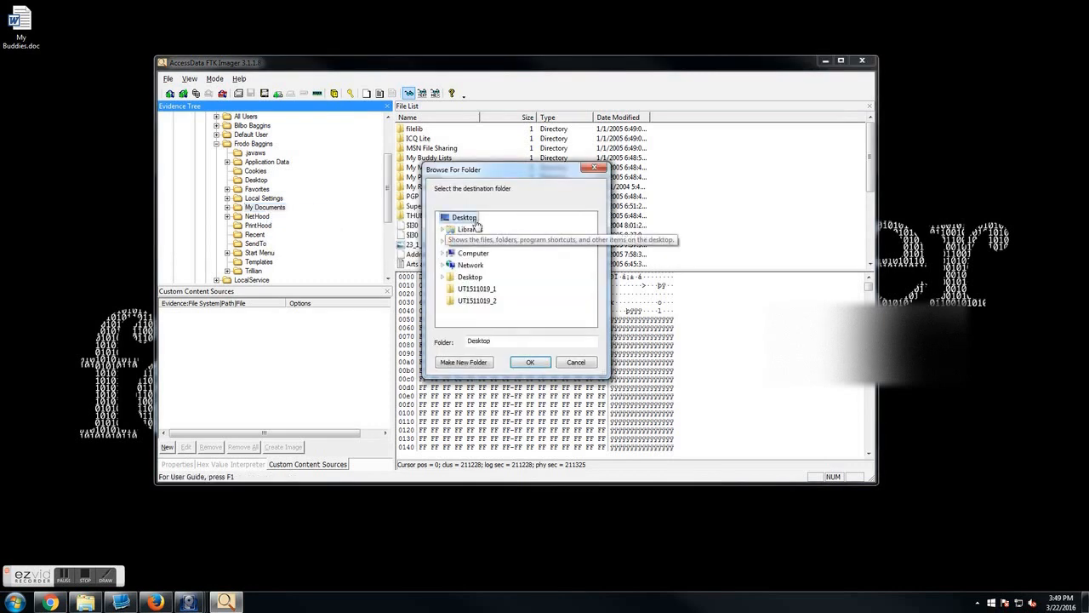
click(542, 368)
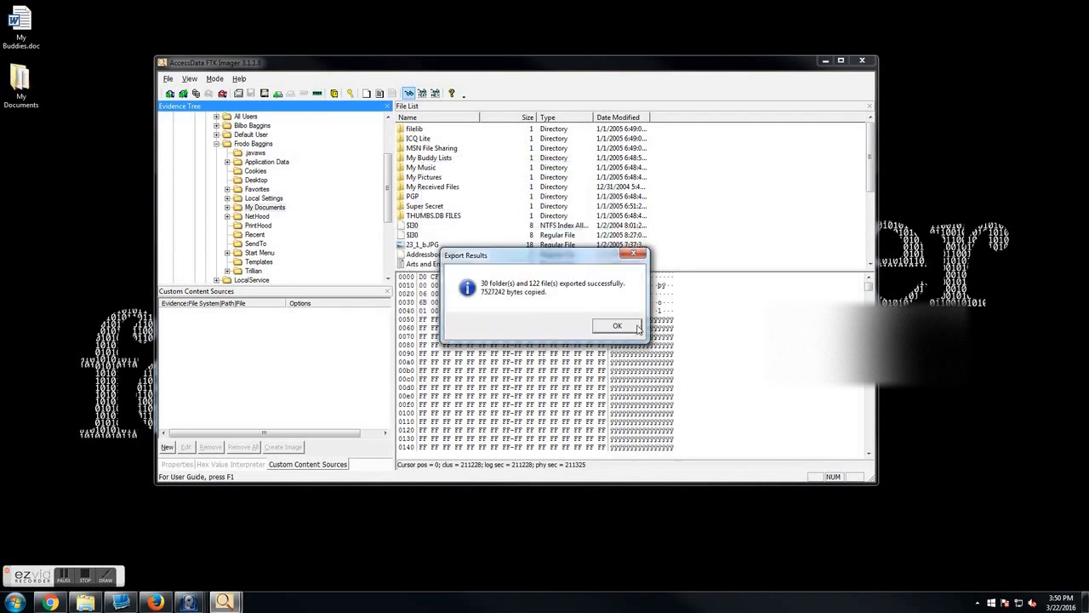
click(617, 326)
Open the exported My Documents folder on the desktop, look through its files, and close it to return to FTK Imager
double_click(25, 84)
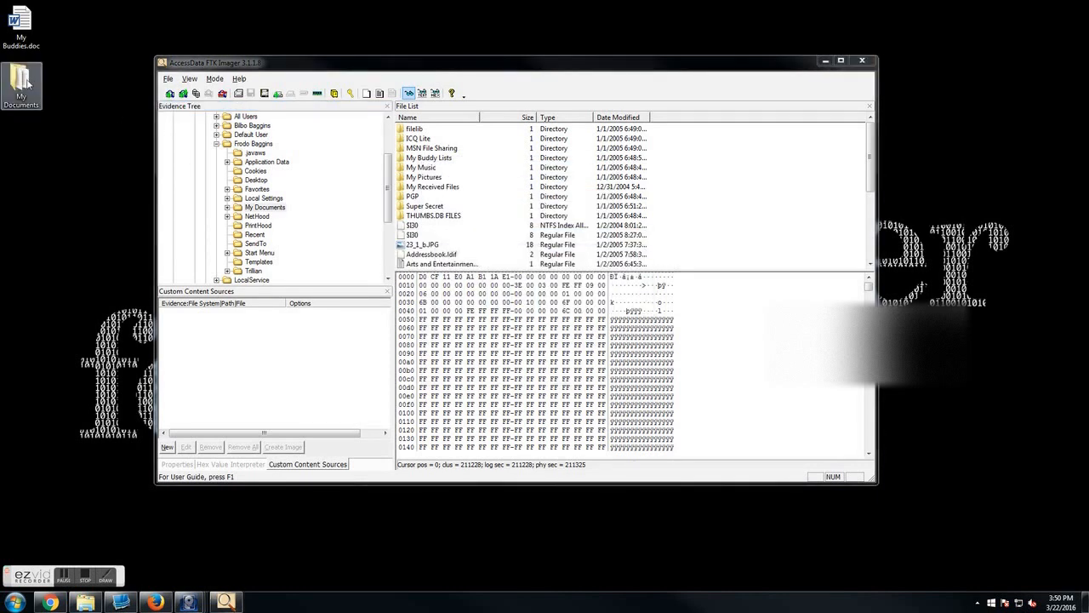
scroll(372, 479, down, 1)
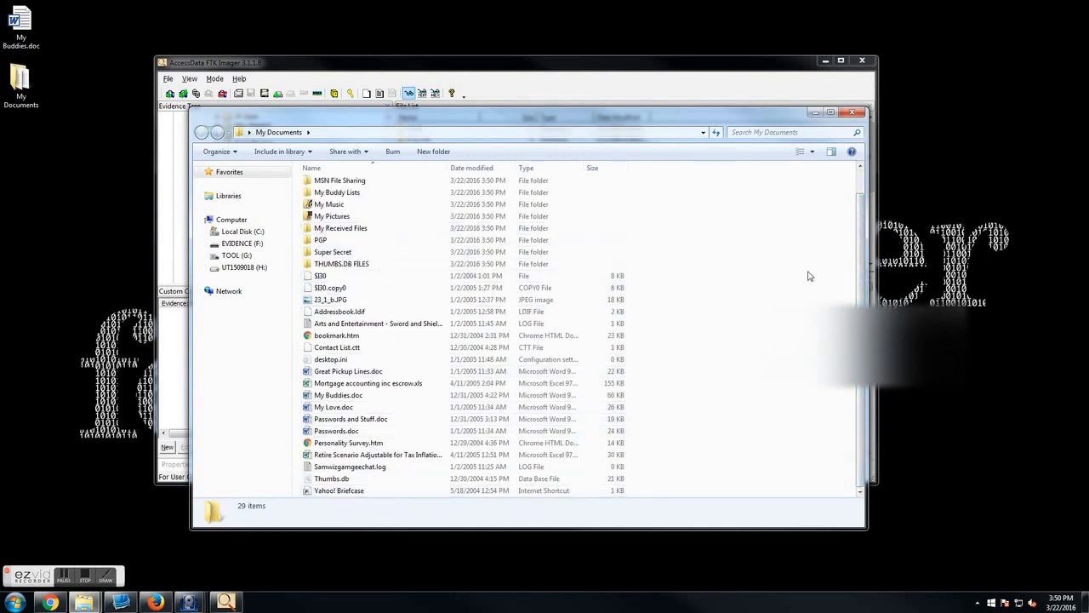
click(852, 114)
click(782, 245)
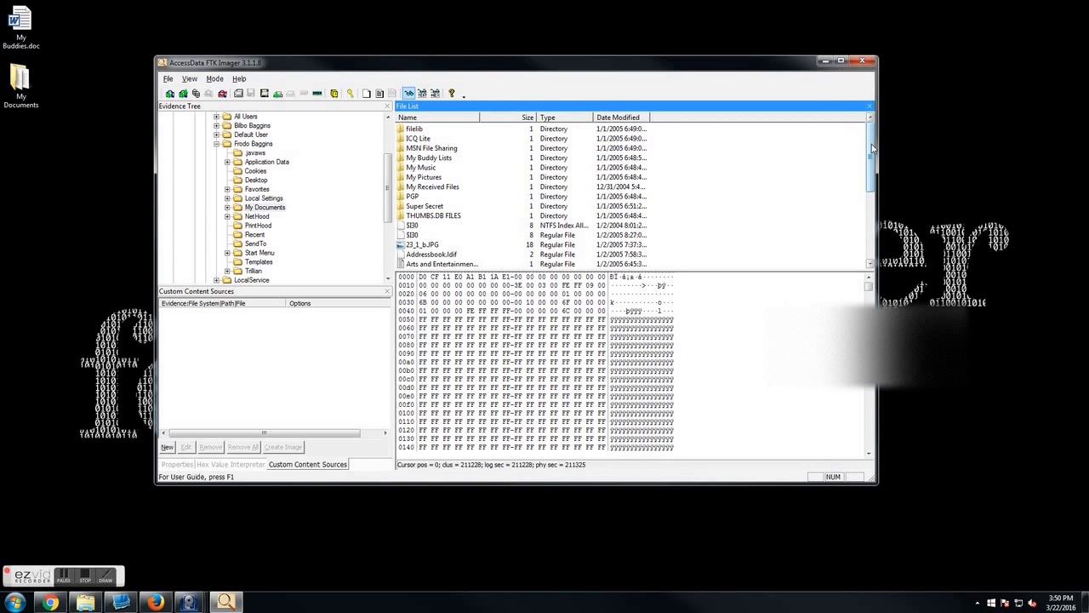
Start Image Mounting and choose UT1513001_1.E01 from the Evidence\UT1513001_1 folder on the EVIDENCE (F:) drive as the image file
click(194, 94)
click(657, 161)
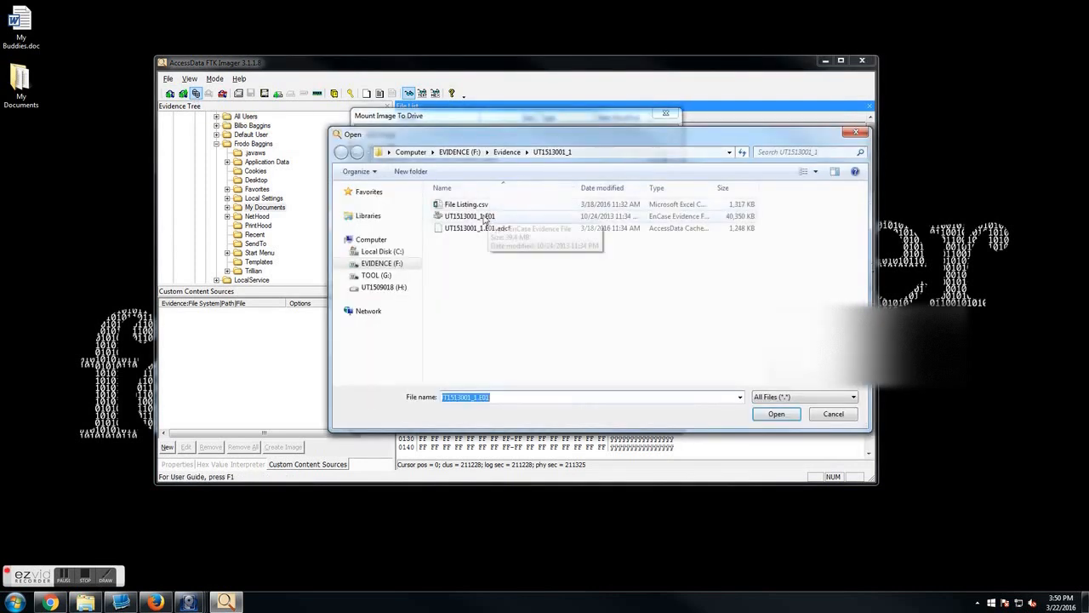
click(460, 151)
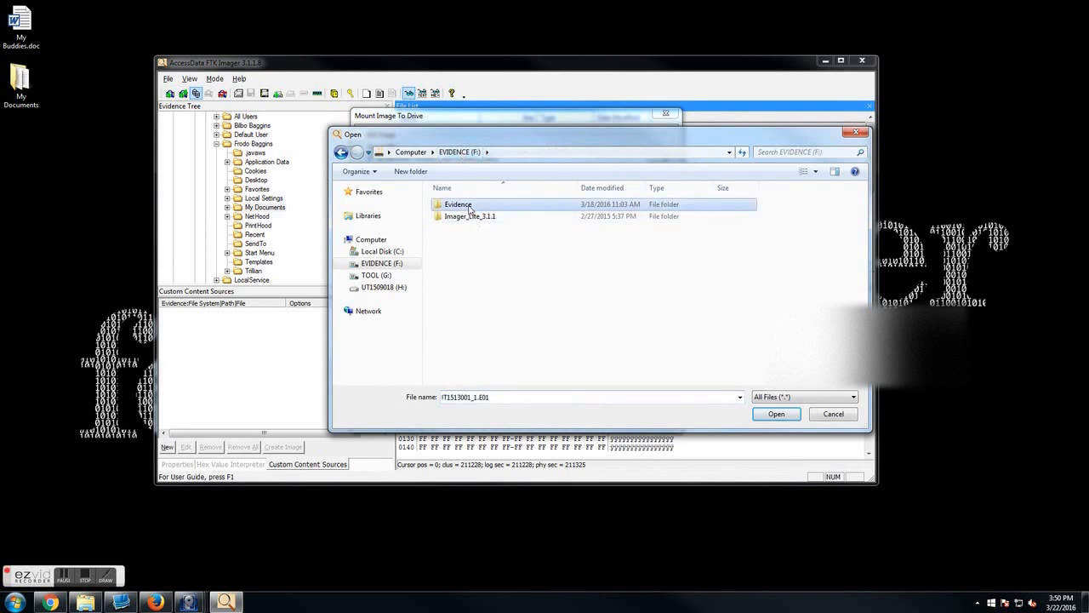
double_click(469, 205)
double_click(481, 205)
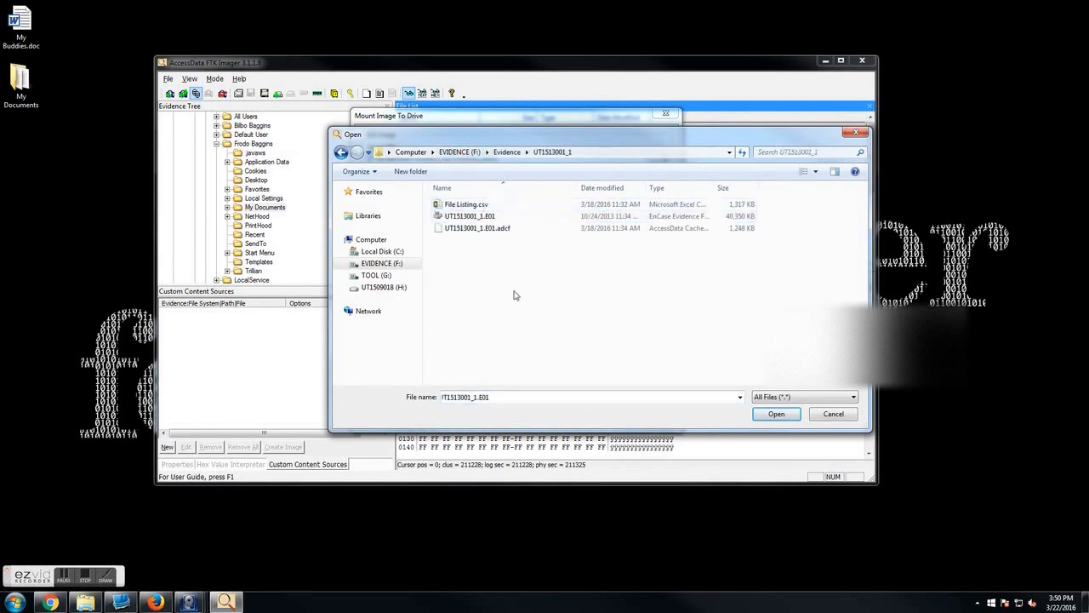
click(502, 219)
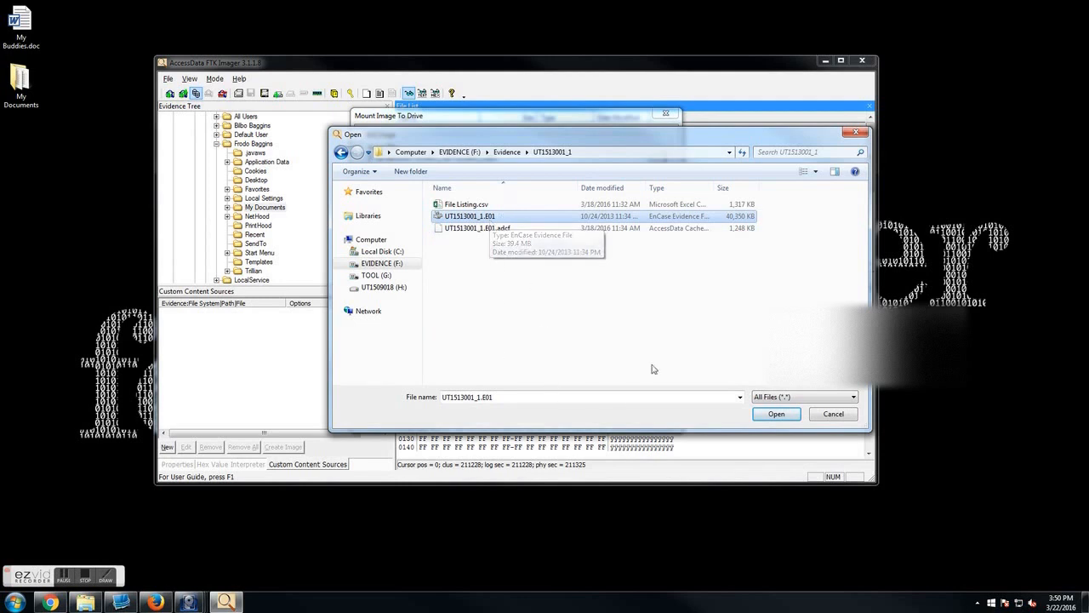
click(475, 219)
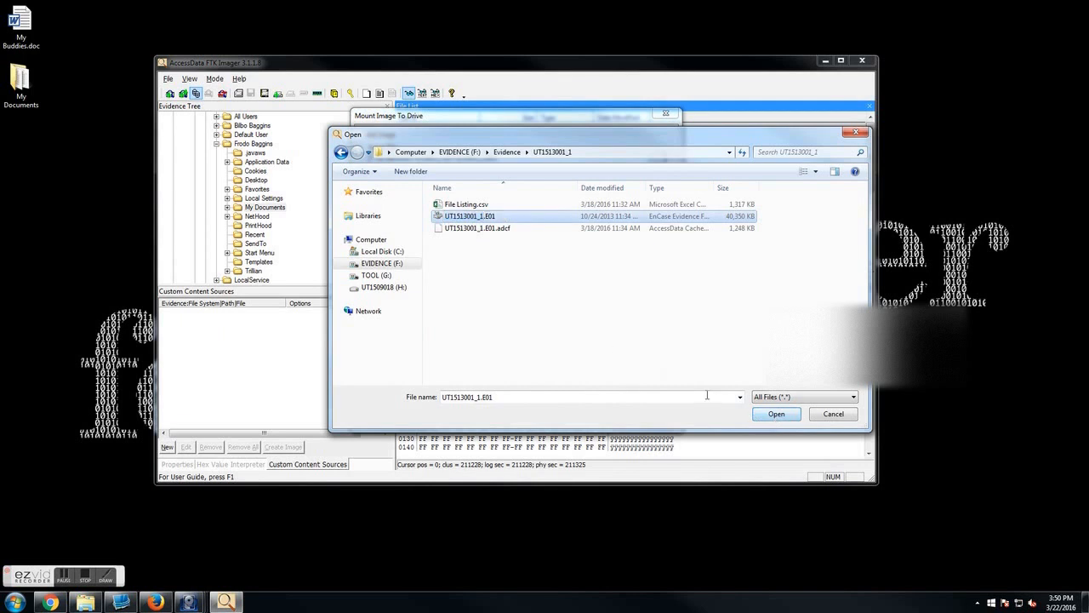
click(790, 420)
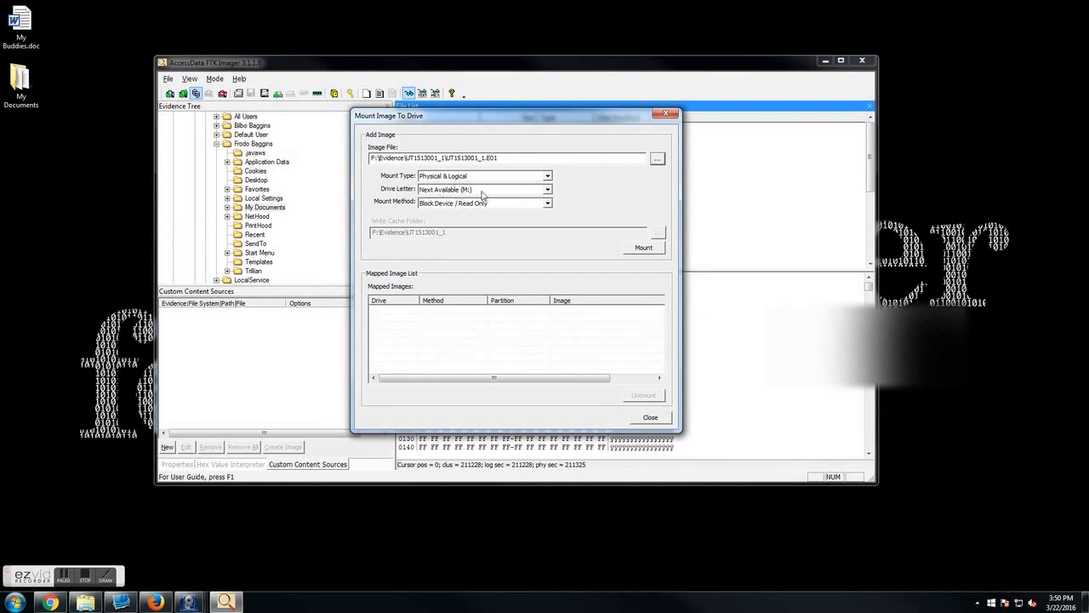
Mount the image with the Block Device / Read Only method and select the M: entry among the mapped images
click(442, 206)
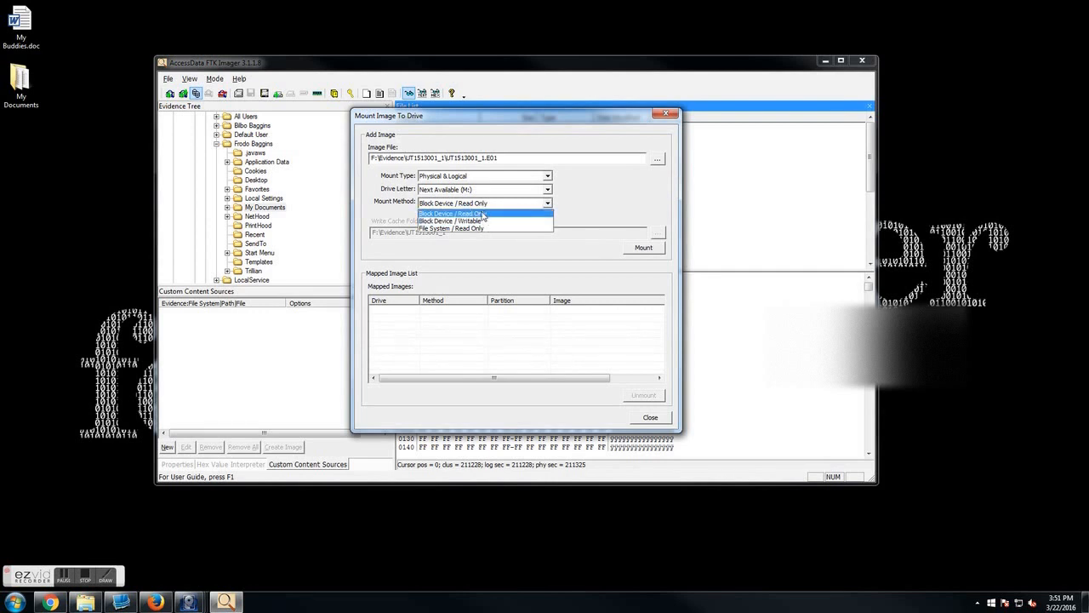
click(483, 213)
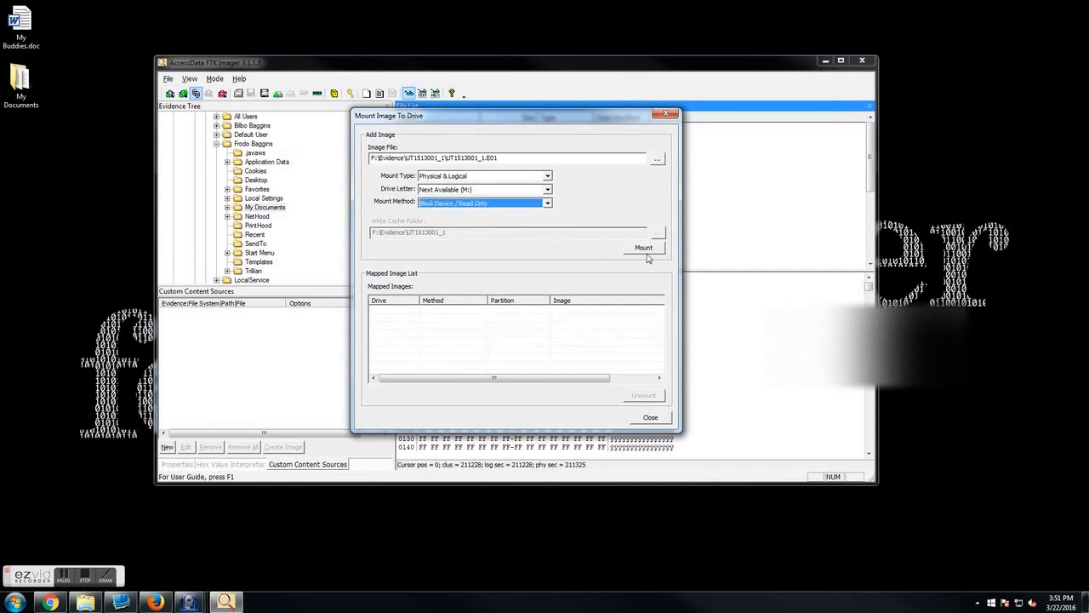
click(647, 250)
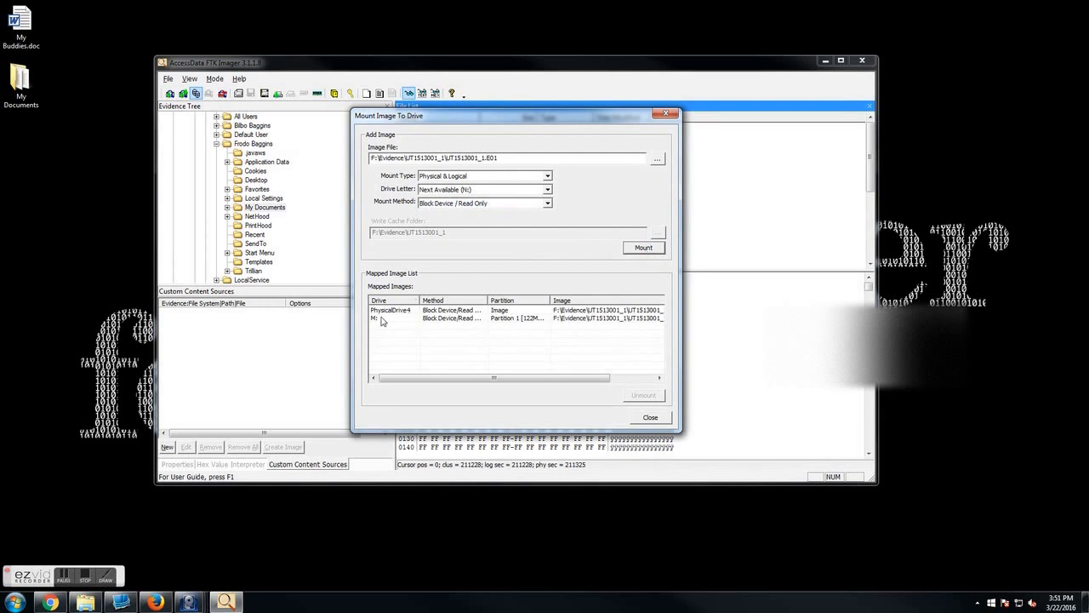
click(380, 318)
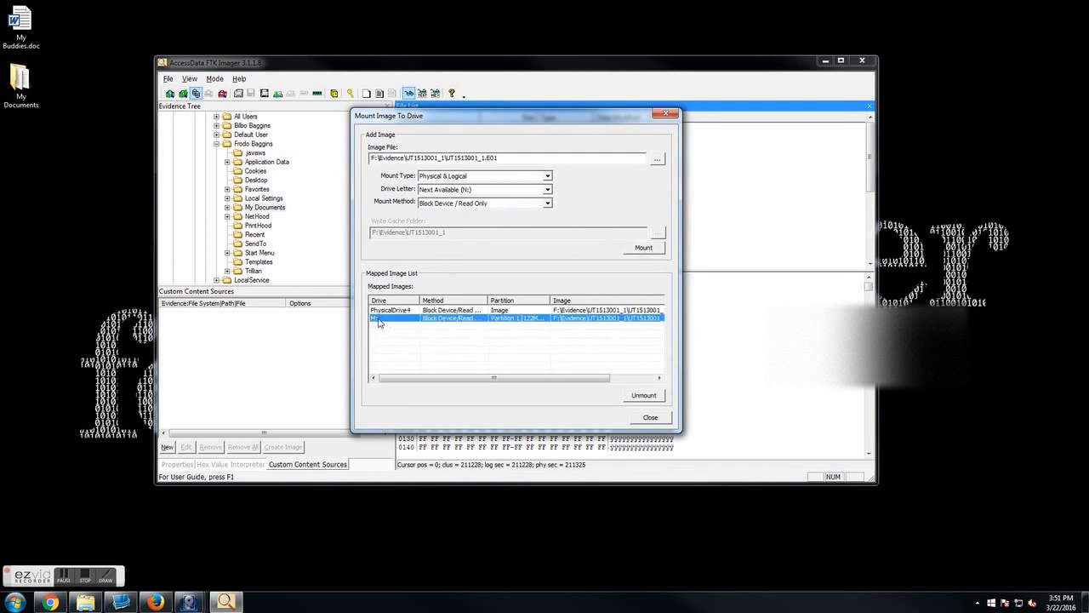
In Windows Explorer, browse the mounted drive The Precious (M:) to Documents and Settings, Frodo Baggins, My Documents and look through its files
click(85, 603)
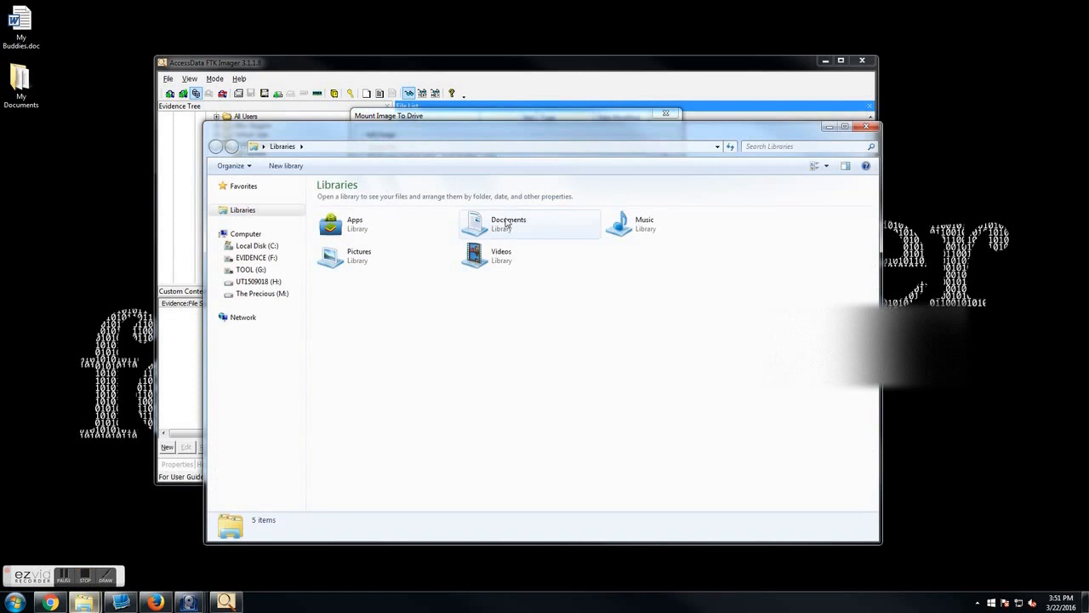
click(258, 293)
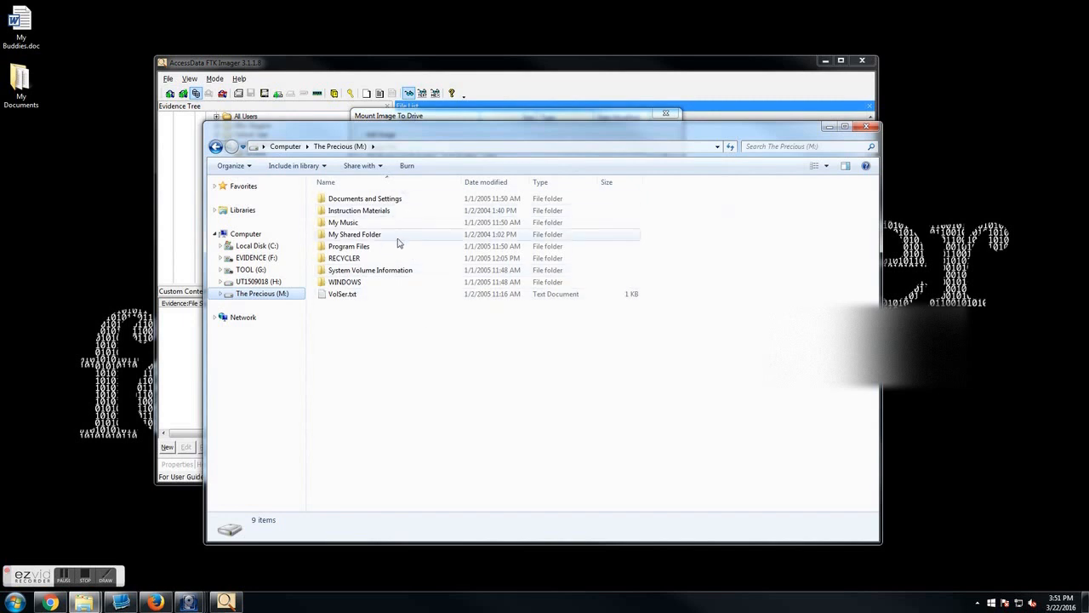
double_click(375, 199)
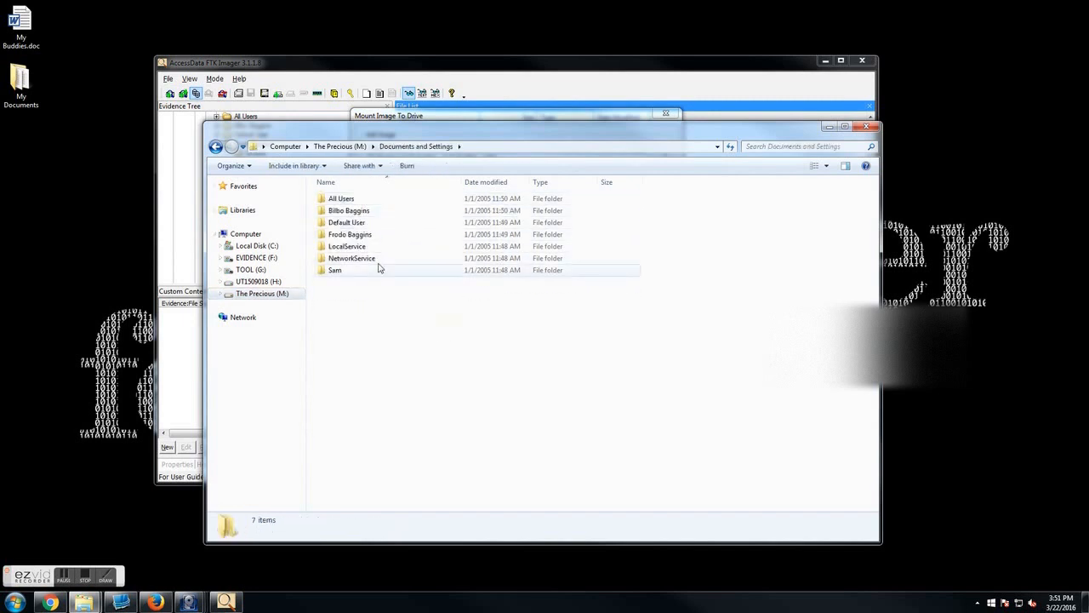
double_click(350, 234)
double_click(377, 271)
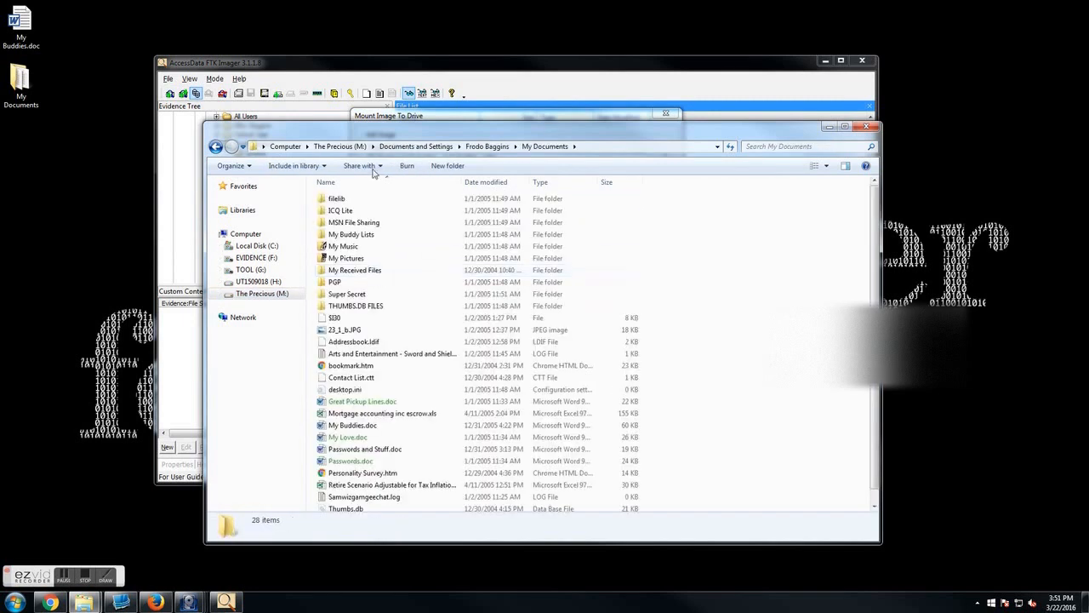
scroll(875, 272, down, 1)
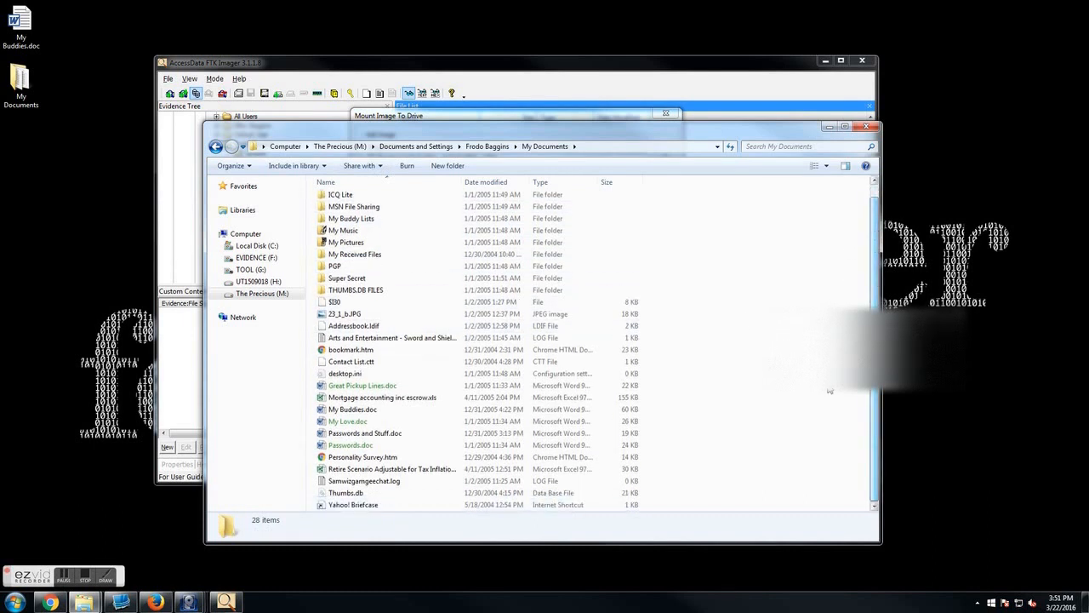
Open My Buddies.doc from the mounted drive in Word, read it, and close the document
click(378, 415)
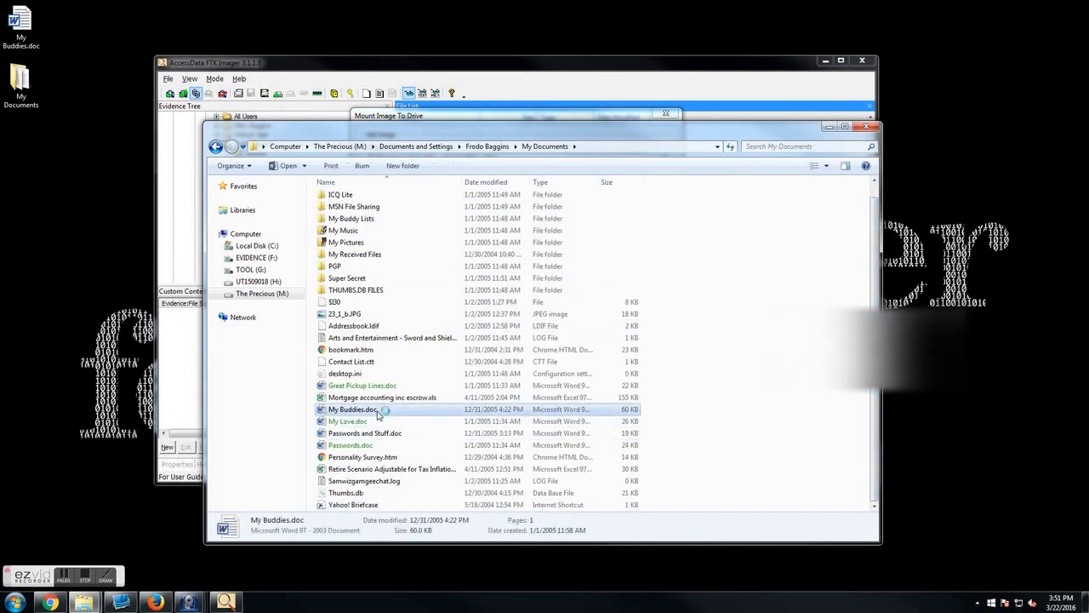
click(834, 449)
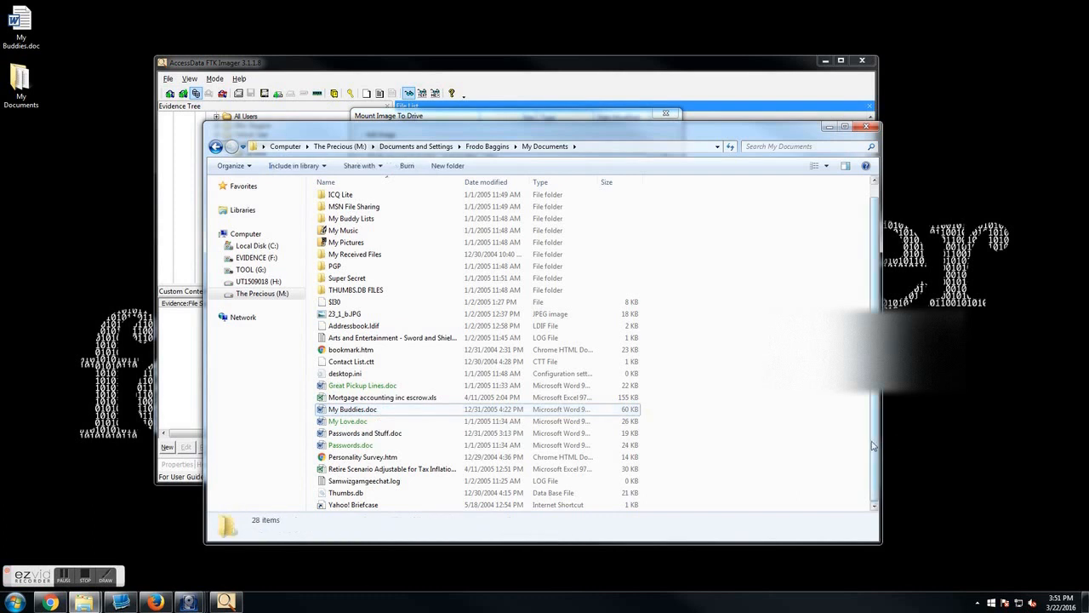
scroll(873, 425, up, 1)
double_click(368, 425)
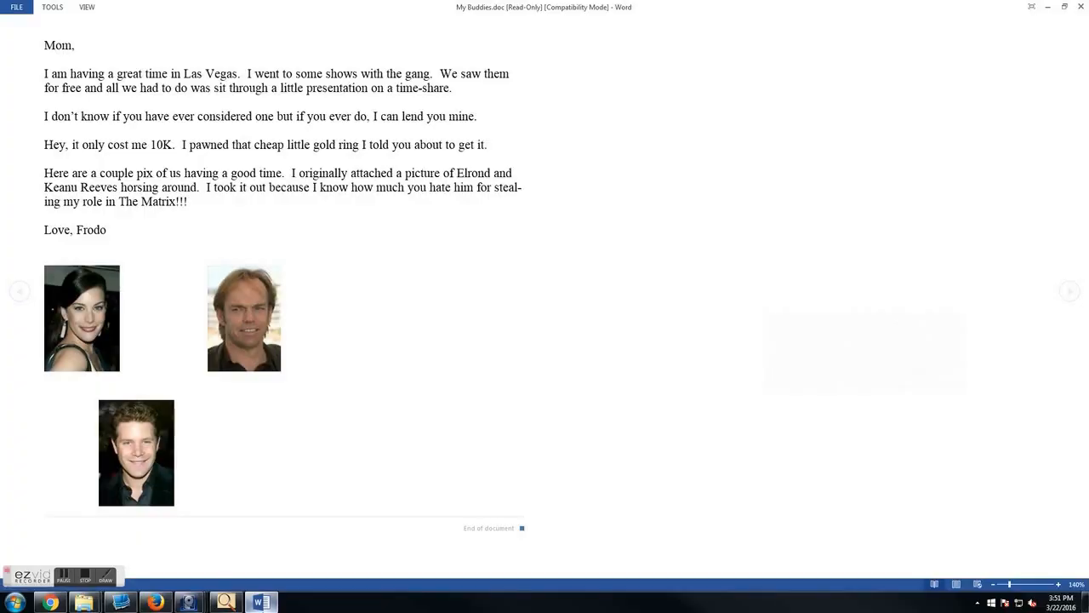
click(1081, 7)
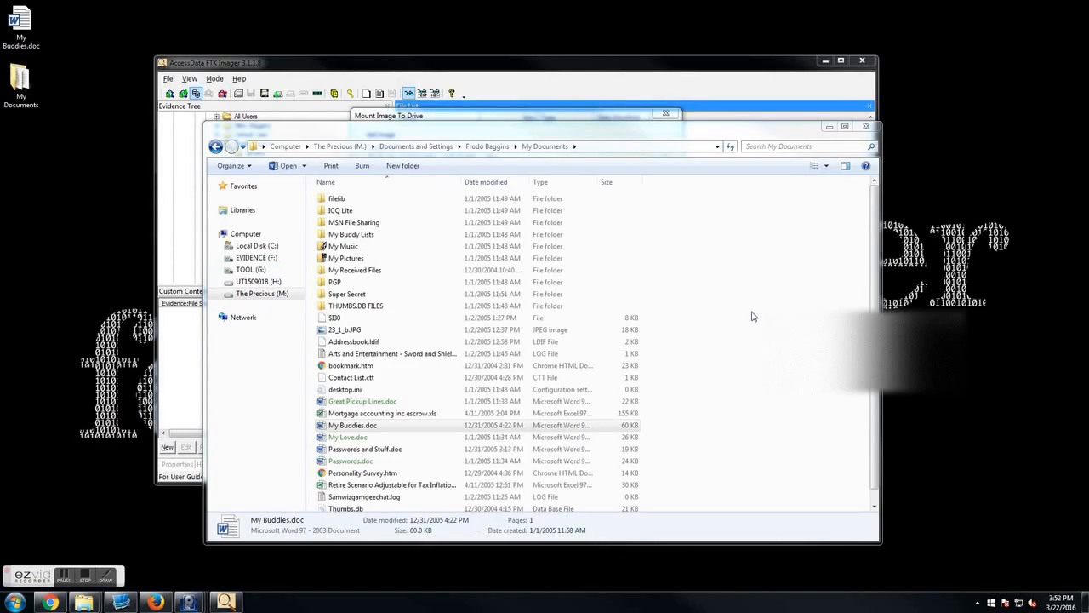
Check the mount method in FTK Imager's mount dialog, and try to create a new text document in My Documents on the mounted drive
click(539, 115)
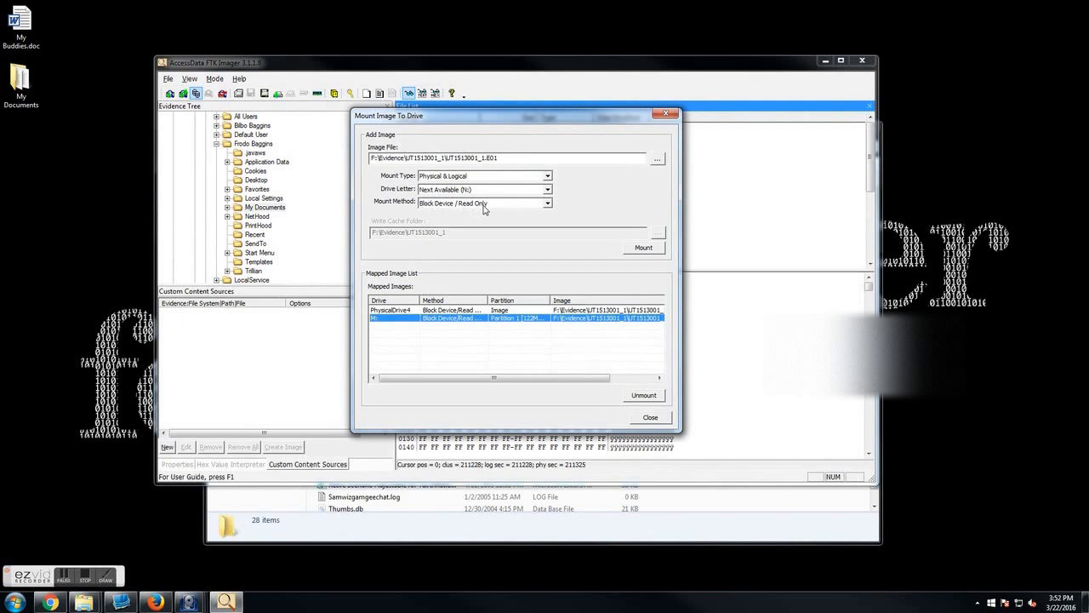
click(725, 532)
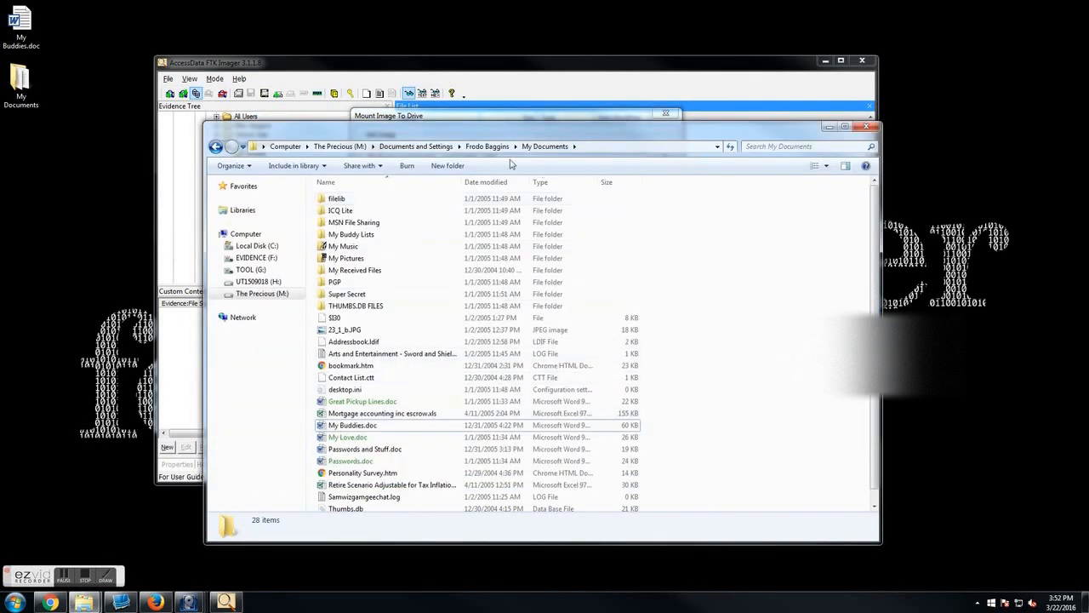
right_click(709, 397)
mouse_move(766, 532)
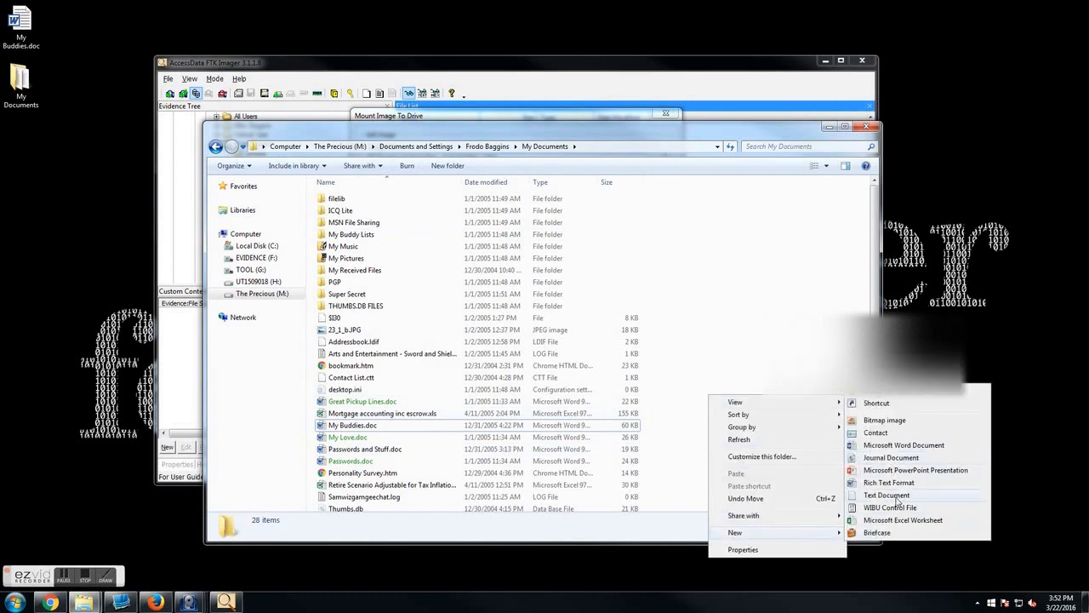
click(891, 496)
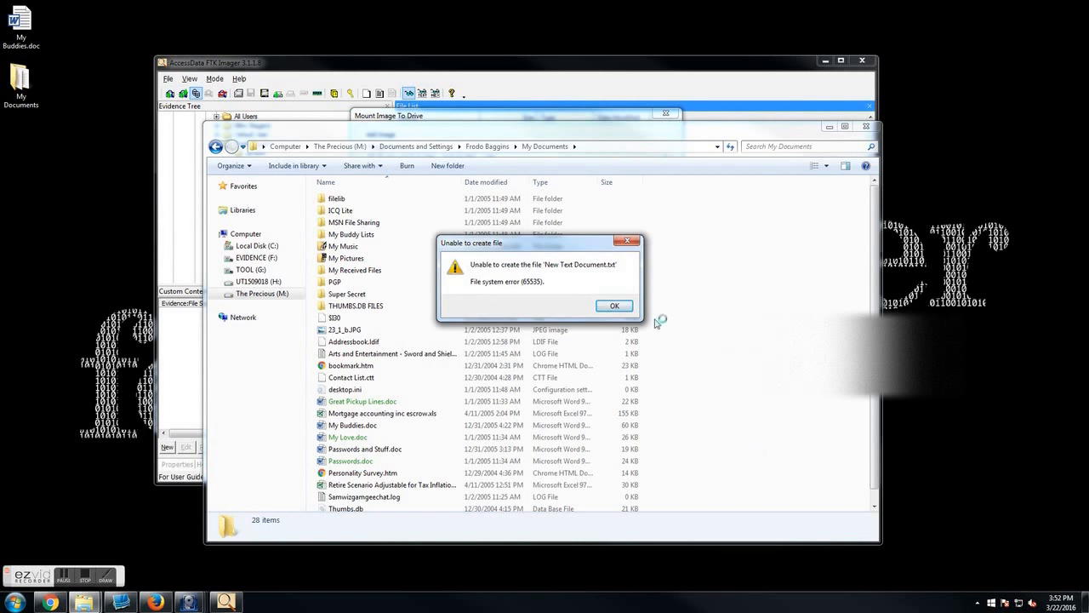
click(614, 308)
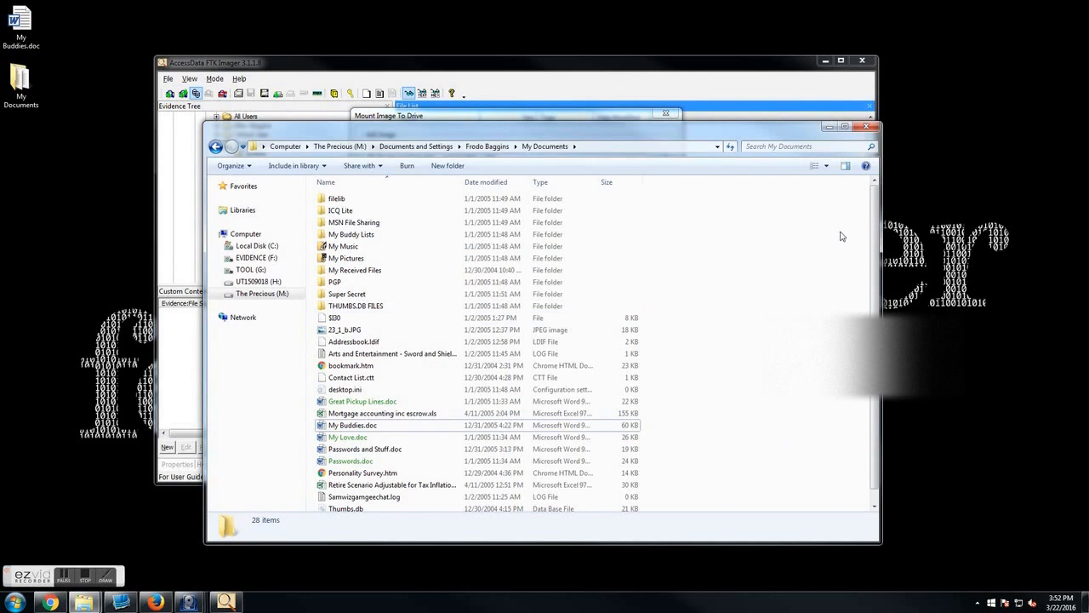
Close the Explorer window and unmount the mapped image, both the PhysicalDrive4 and M: entries
click(866, 127)
click(536, 311)
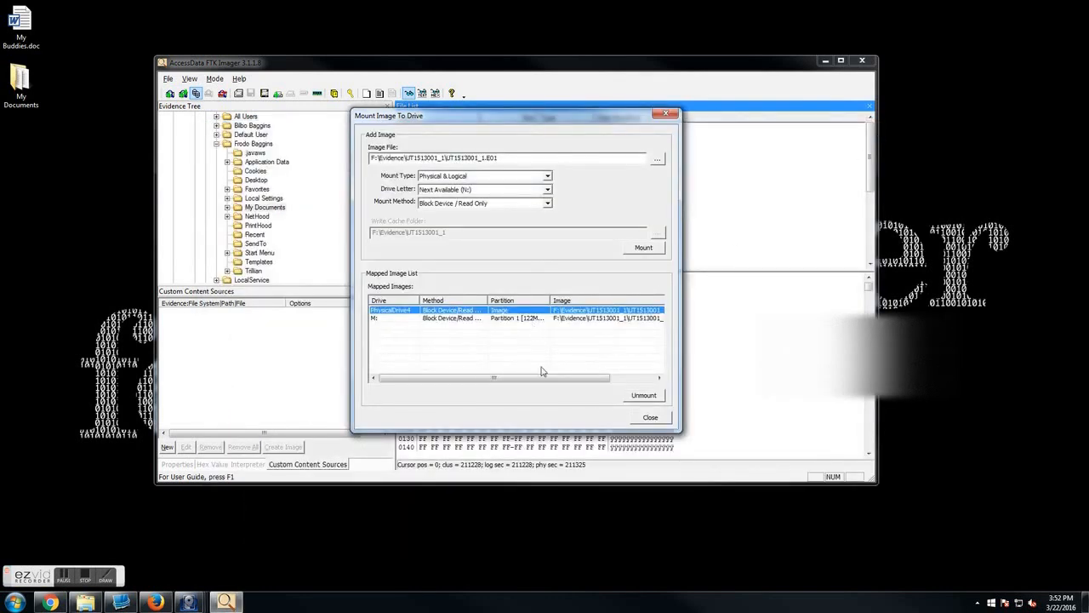
click(644, 397)
click(549, 313)
click(644, 395)
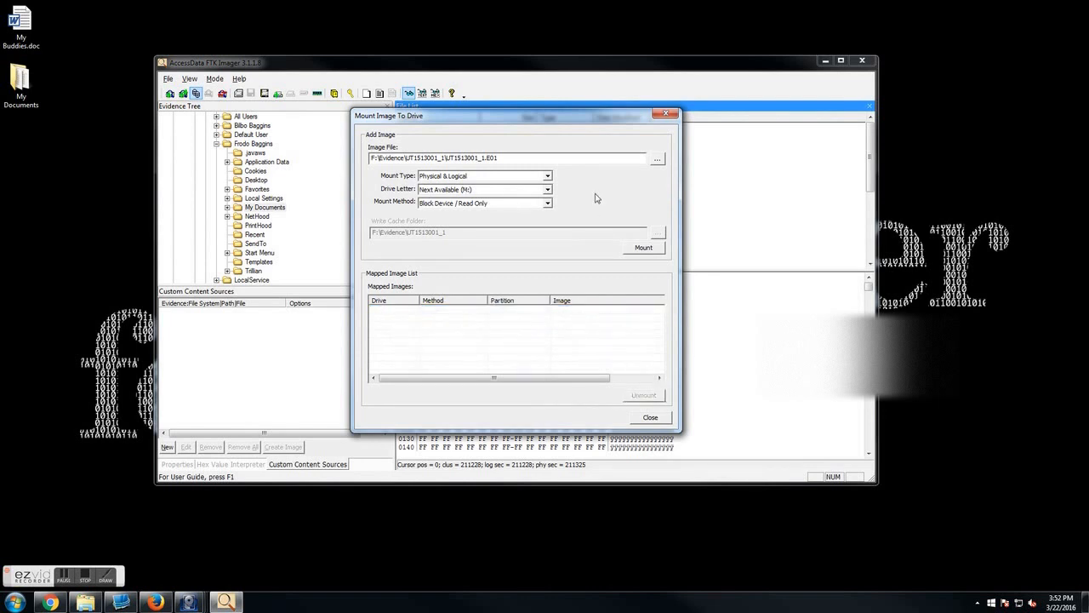
Mount UT1513001_1.E01 with the mount method Block Device / Writable, keeping the Physical & Logical mount type
click(491, 205)
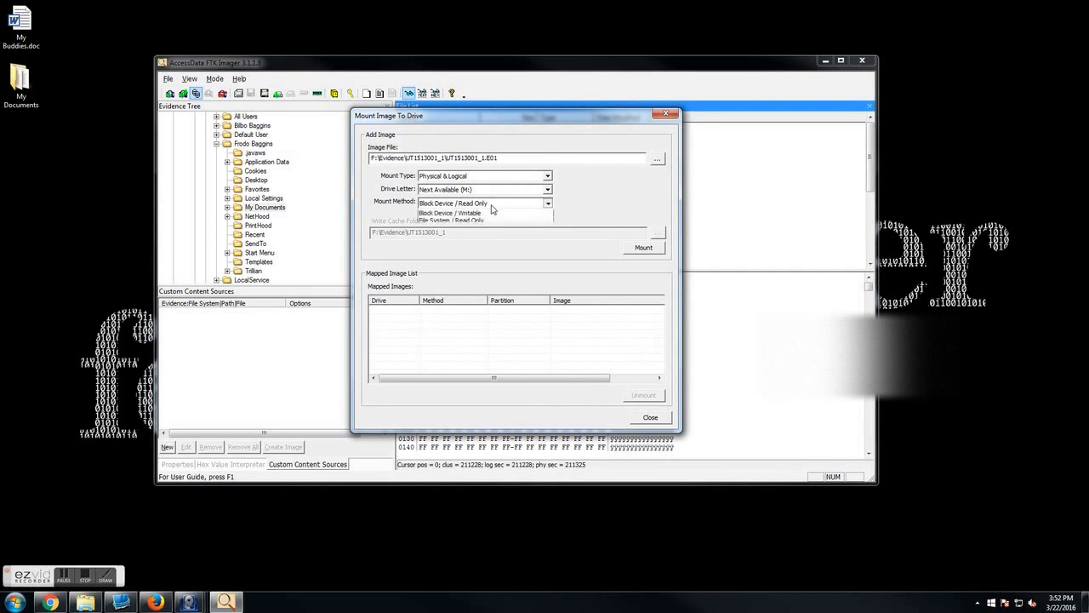
click(489, 226)
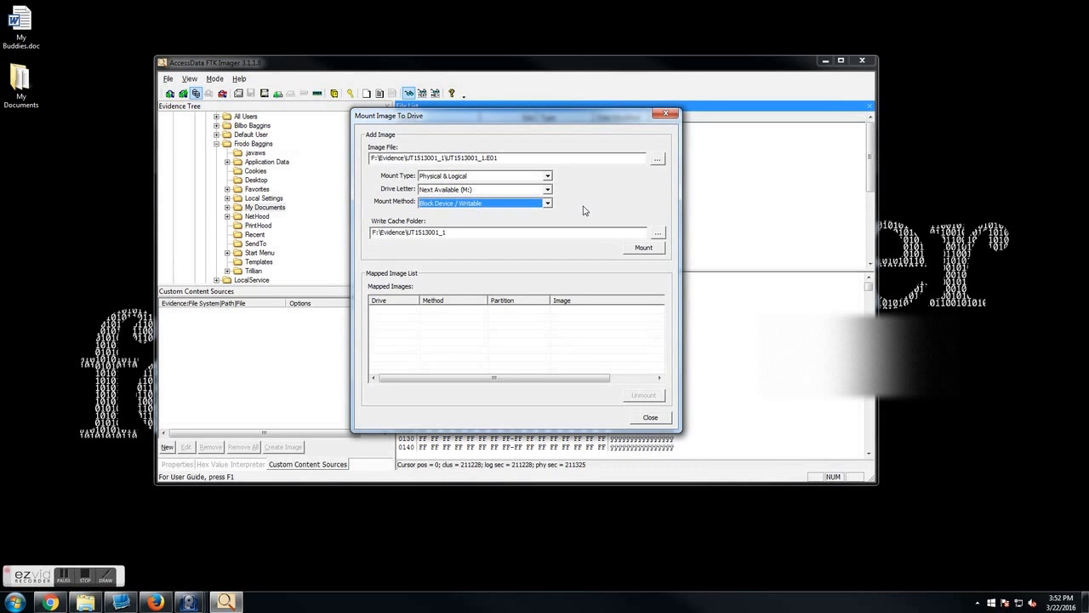
click(641, 249)
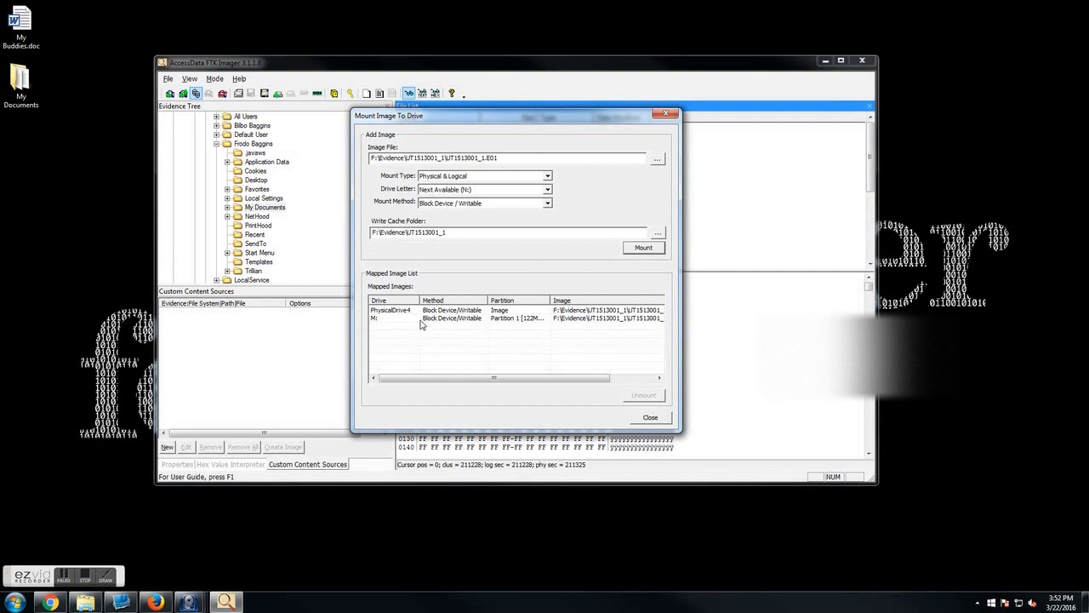
In Windows Explorer, open The Precious (M:) and go to Documents and Settings, Frodo Baggins, My Documents
click(85, 603)
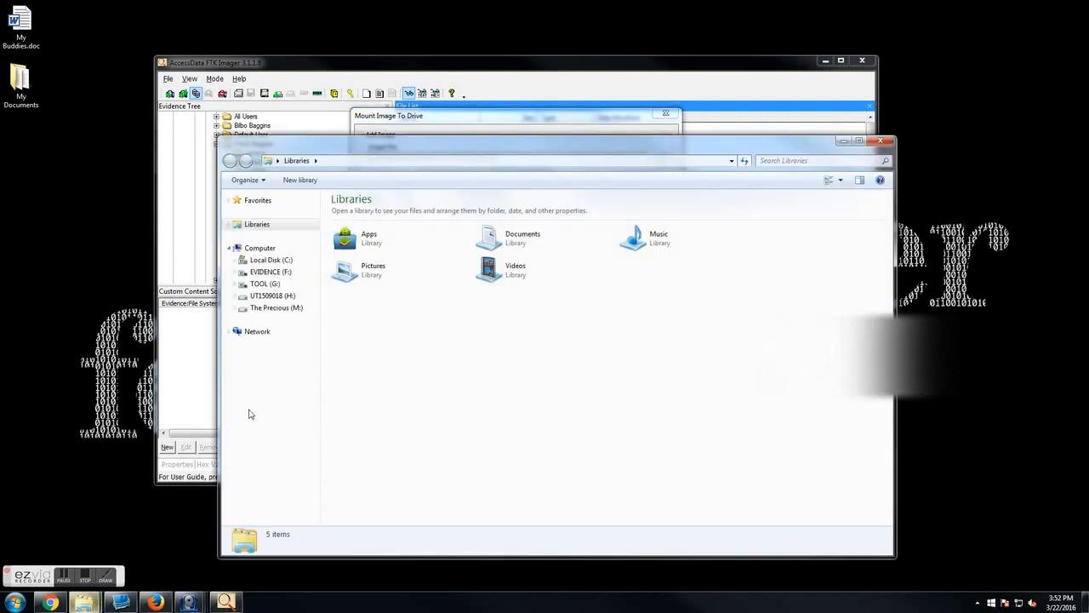
click(279, 308)
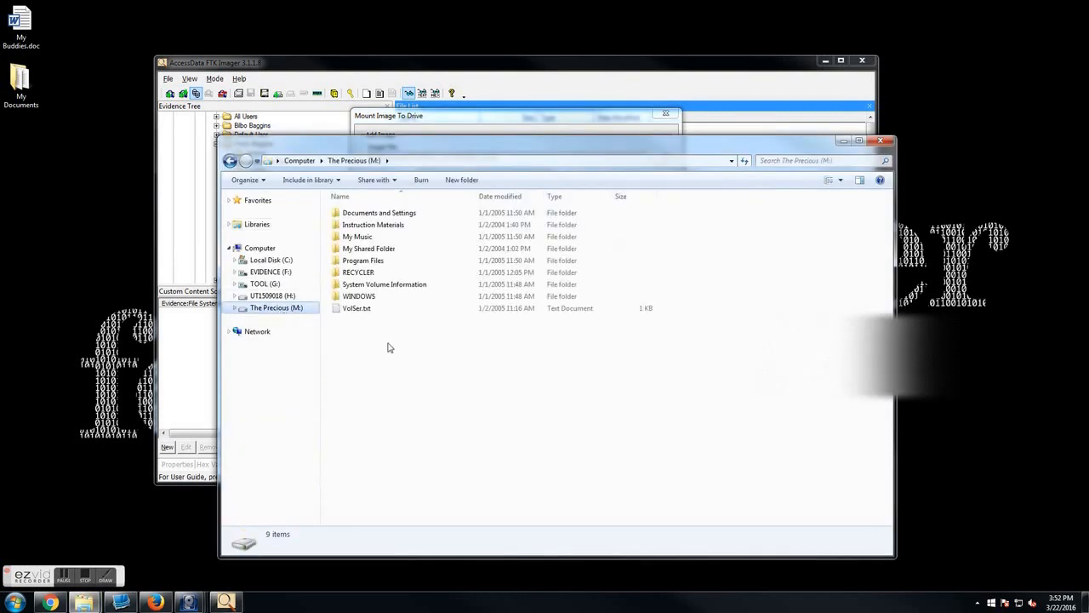
double_click(379, 213)
double_click(380, 249)
double_click(381, 284)
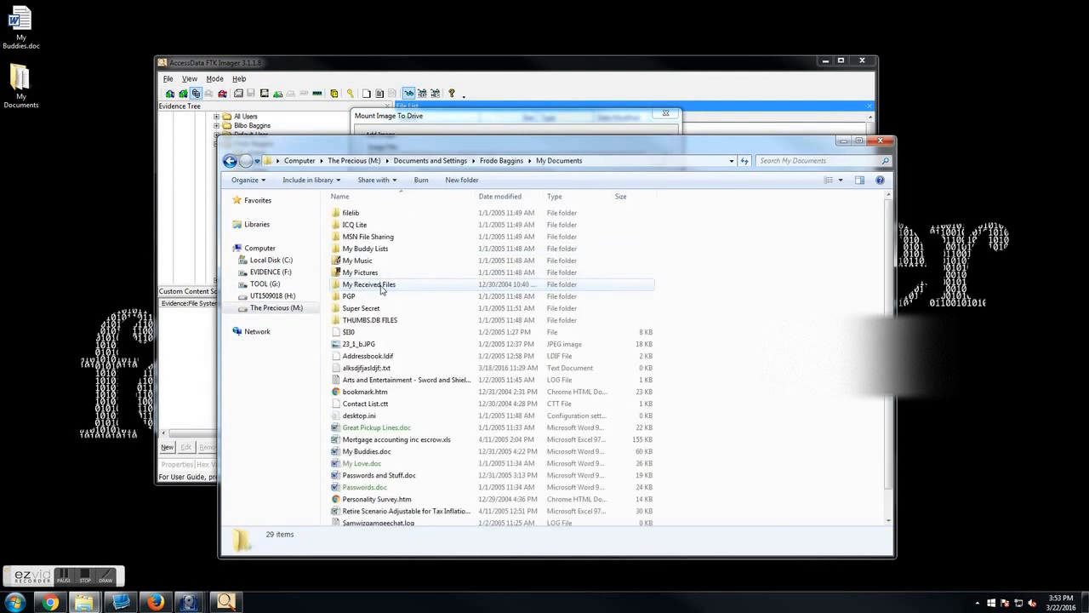
Create a new text document named test.txt in My Documents on the mounted drive and open it
right_click(731, 414)
mouse_move(824, 554)
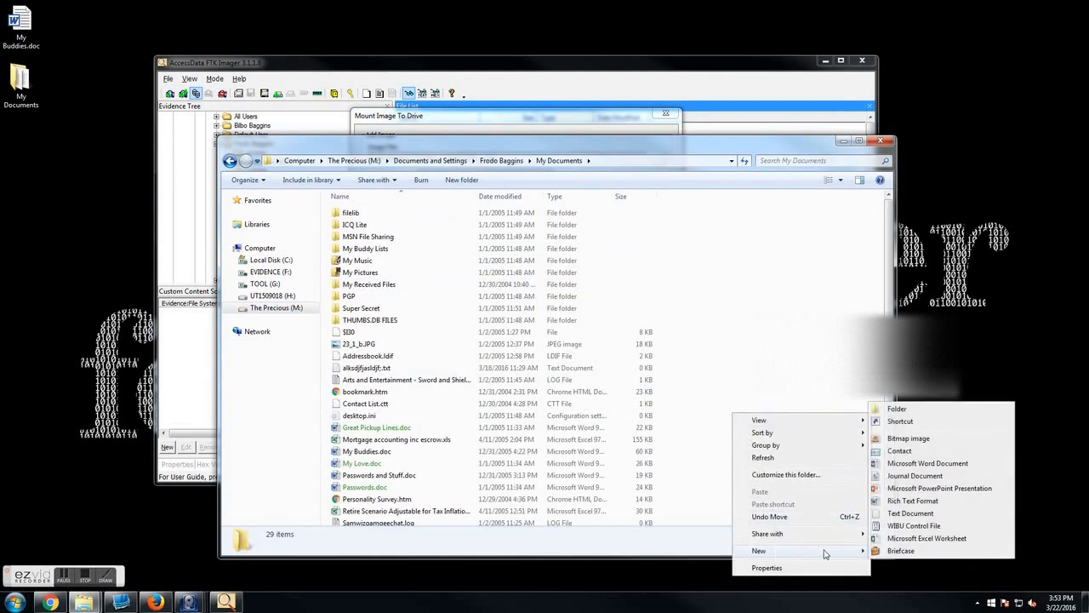
click(899, 513)
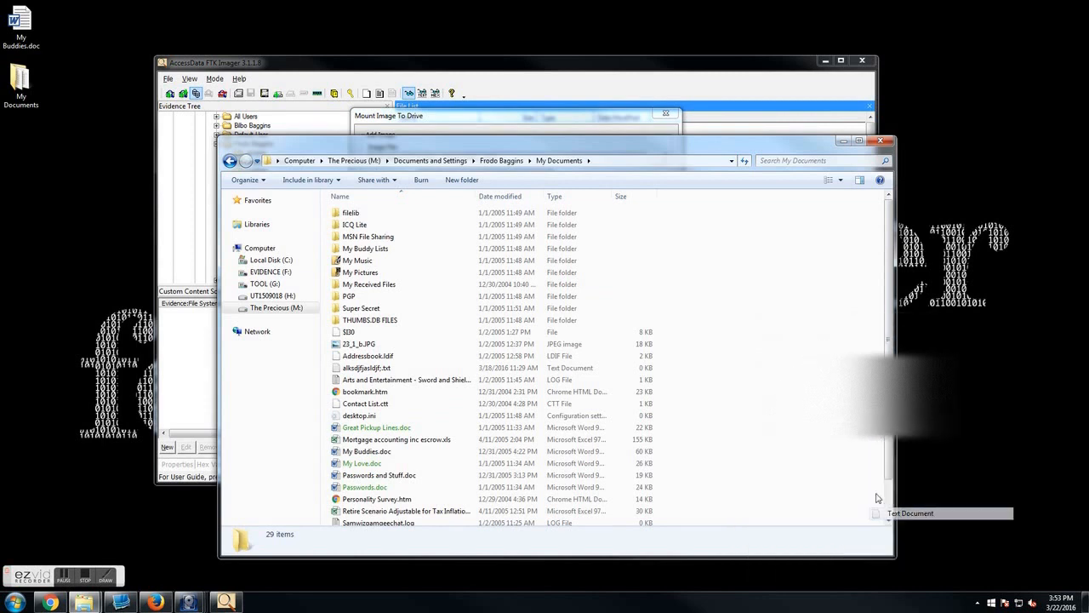
text(test.txt)
key(Return)
double_click(460, 519)
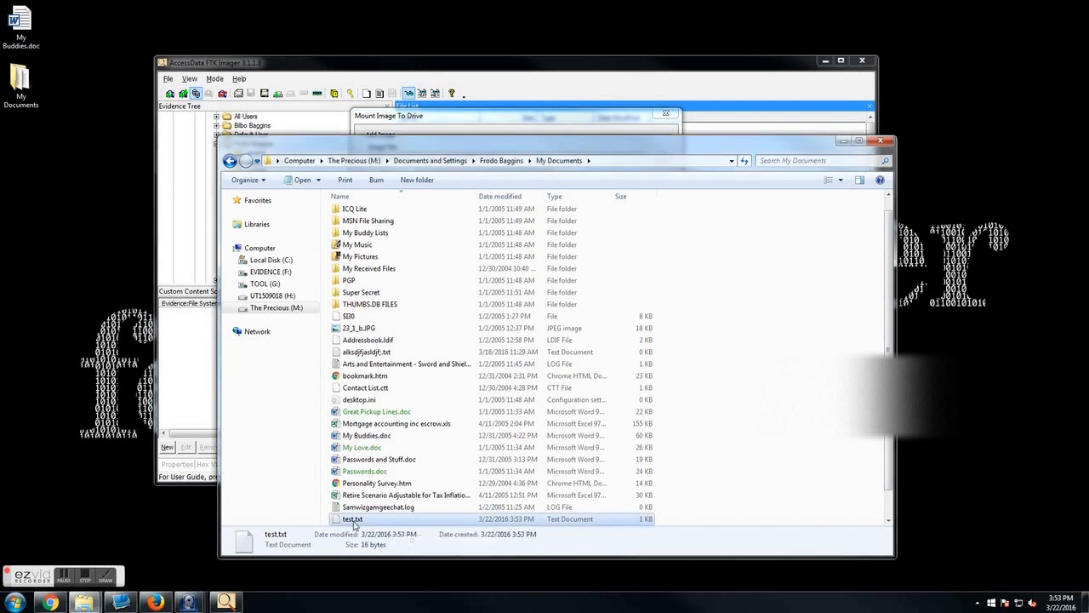
click(732, 398)
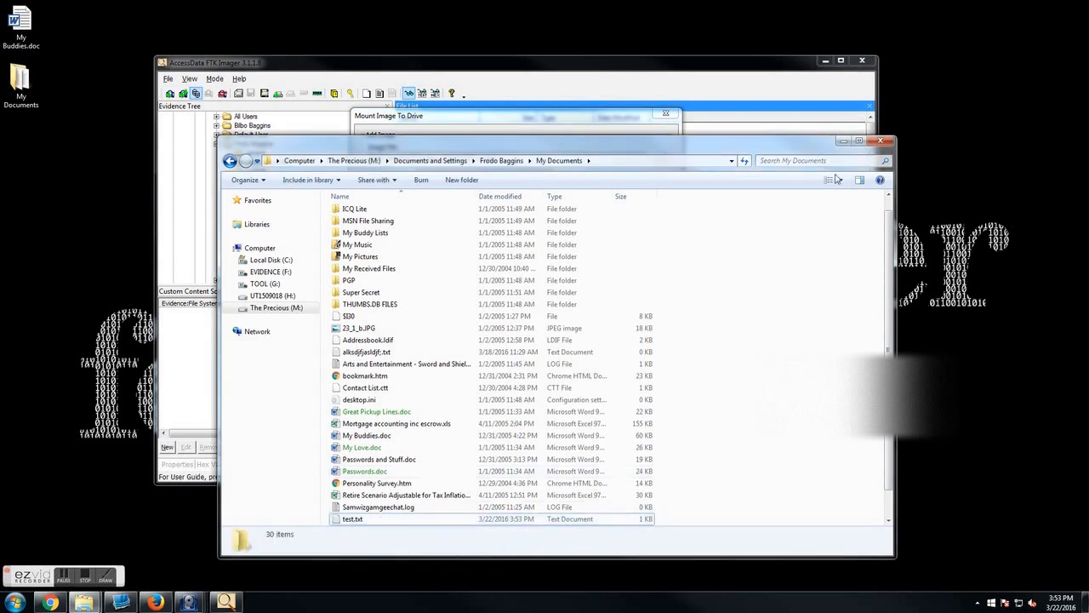
Close the Explorer window and the mount dialog, and remove the UT1513001_1.E01 evidence item from FTK Imager
click(880, 143)
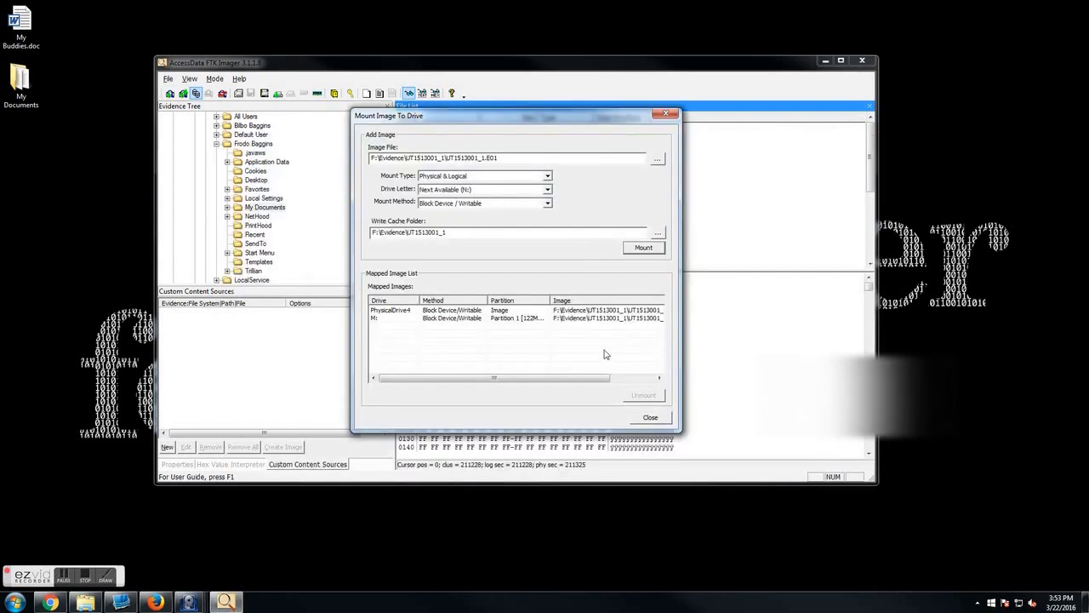
click(660, 417)
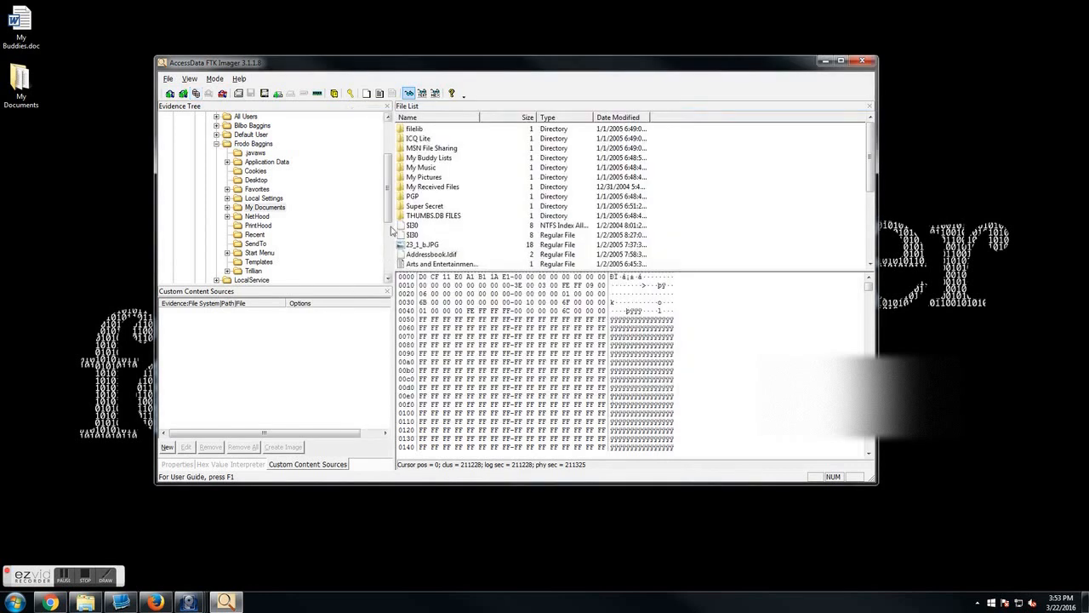
drag(387, 195, 392, 133)
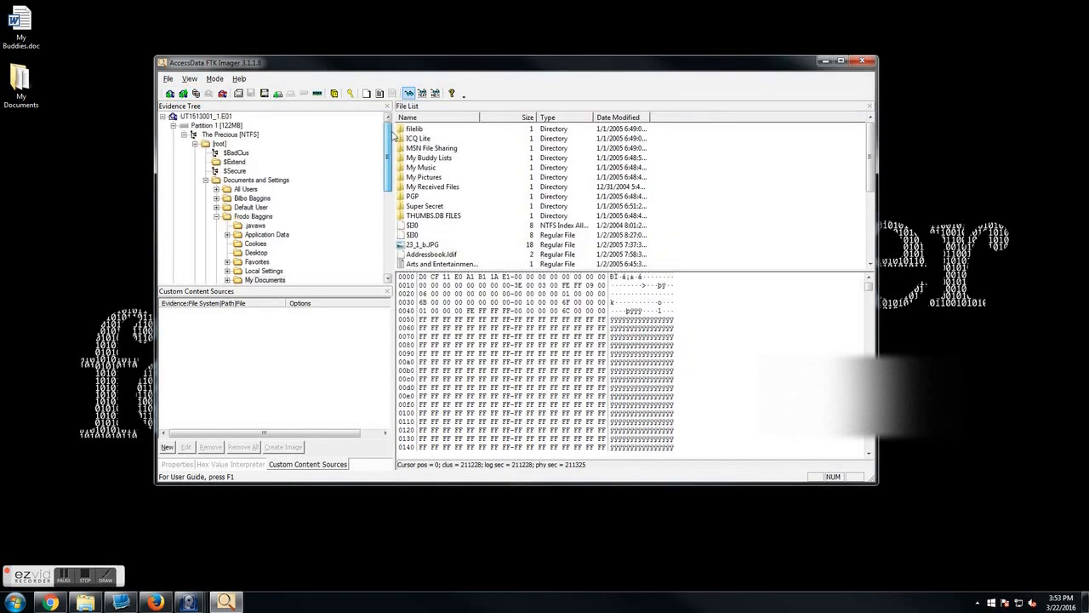
click(184, 134)
click(162, 116)
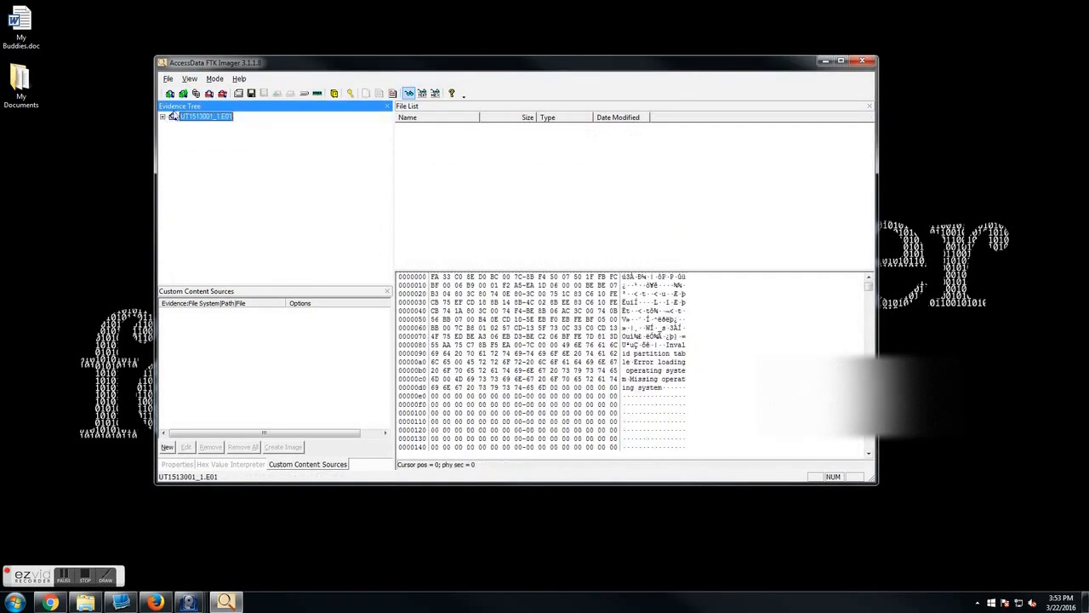
click(223, 94)
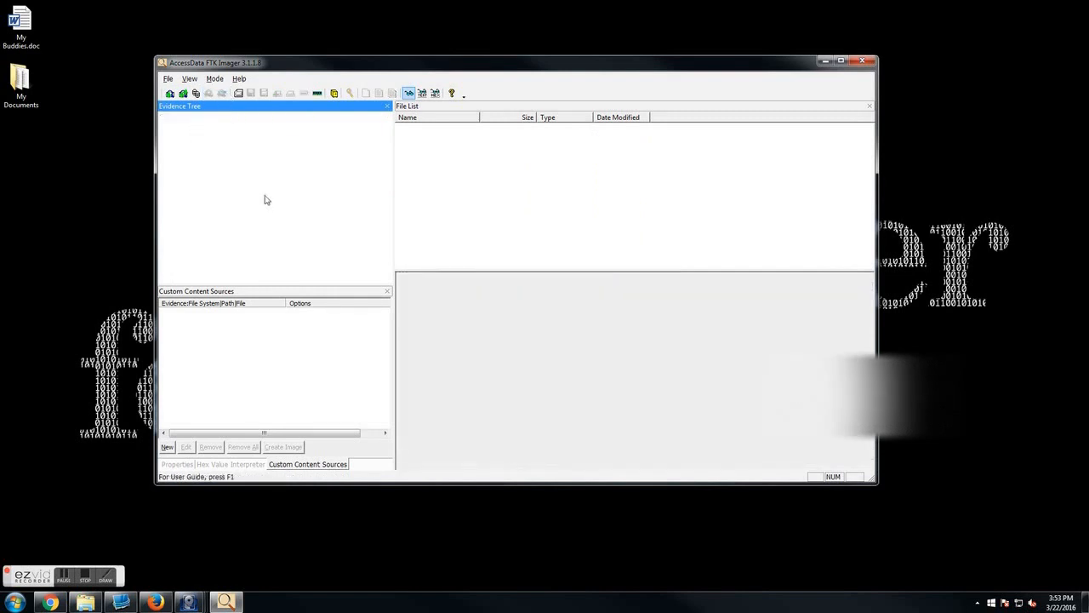
Add the image file F:\Evidence\UT1513001_1\UT1513001_1.E01 as an evidence item again
click(170, 93)
click(515, 354)
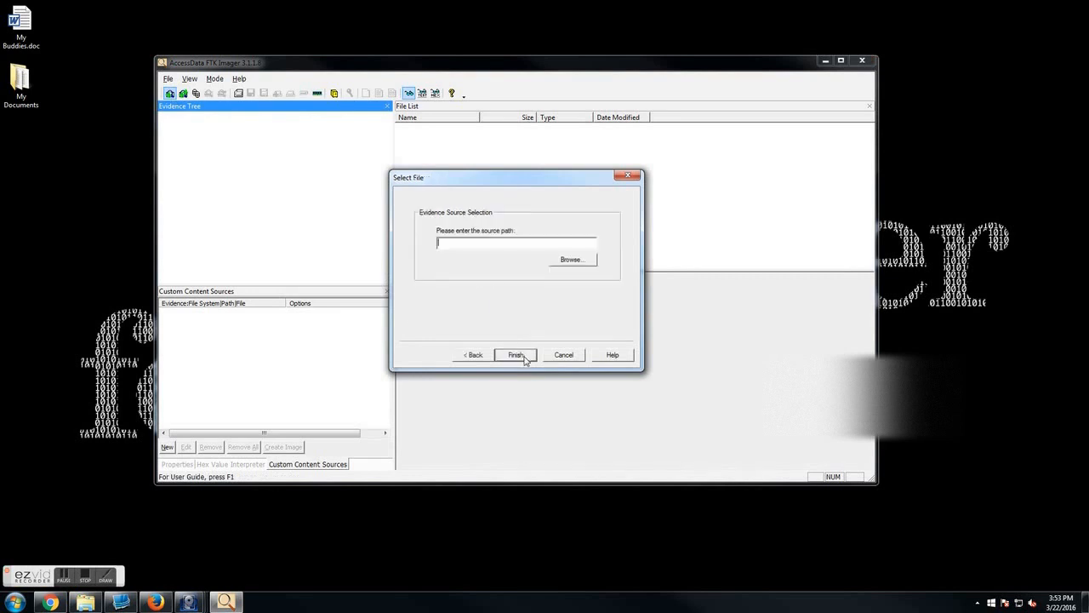
click(584, 259)
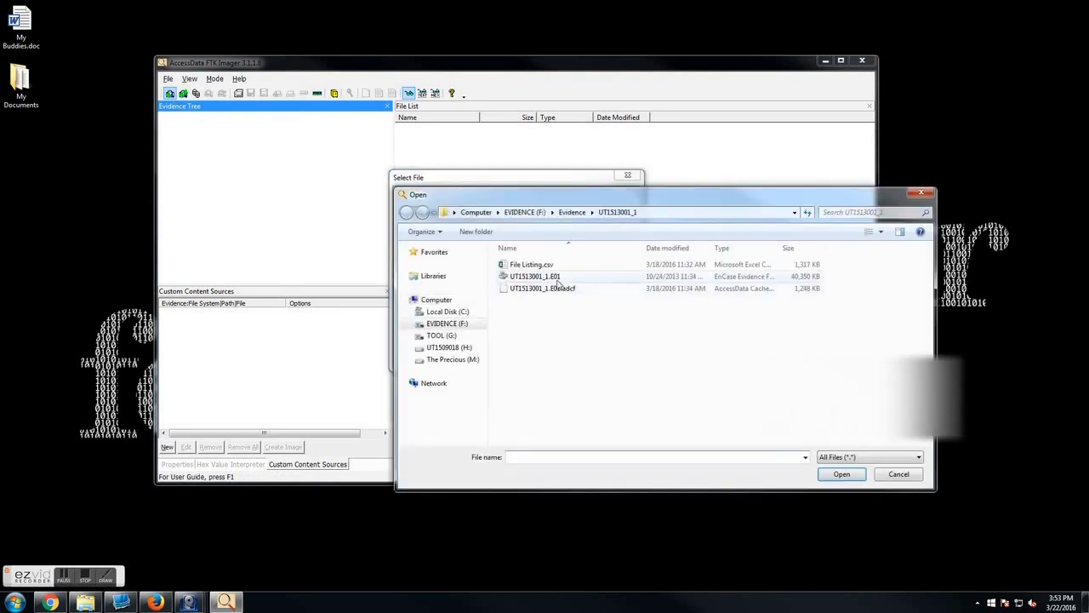
click(557, 278)
click(842, 479)
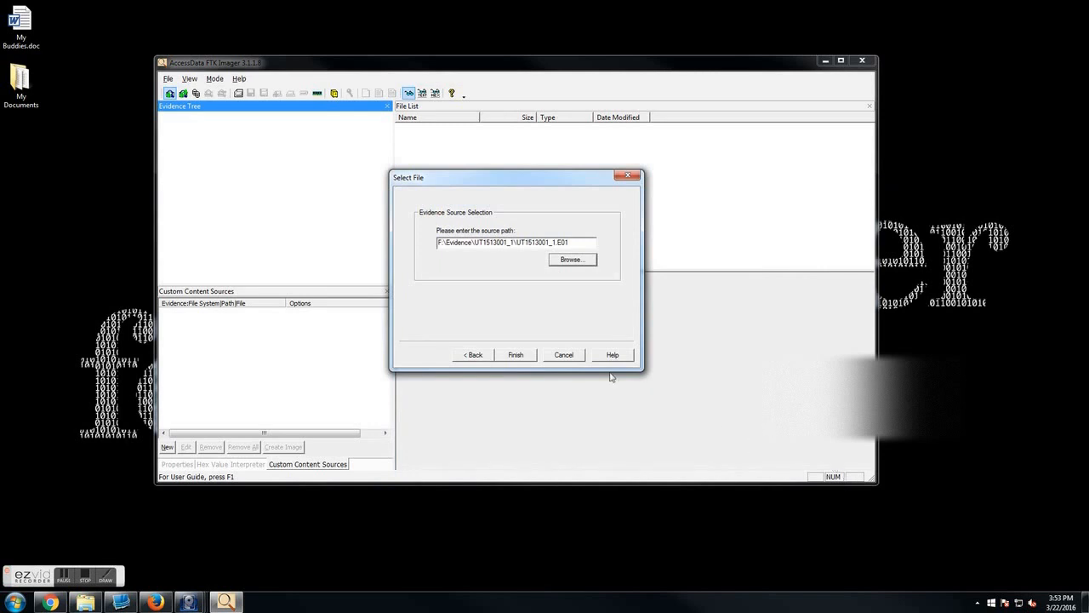
key(Return)
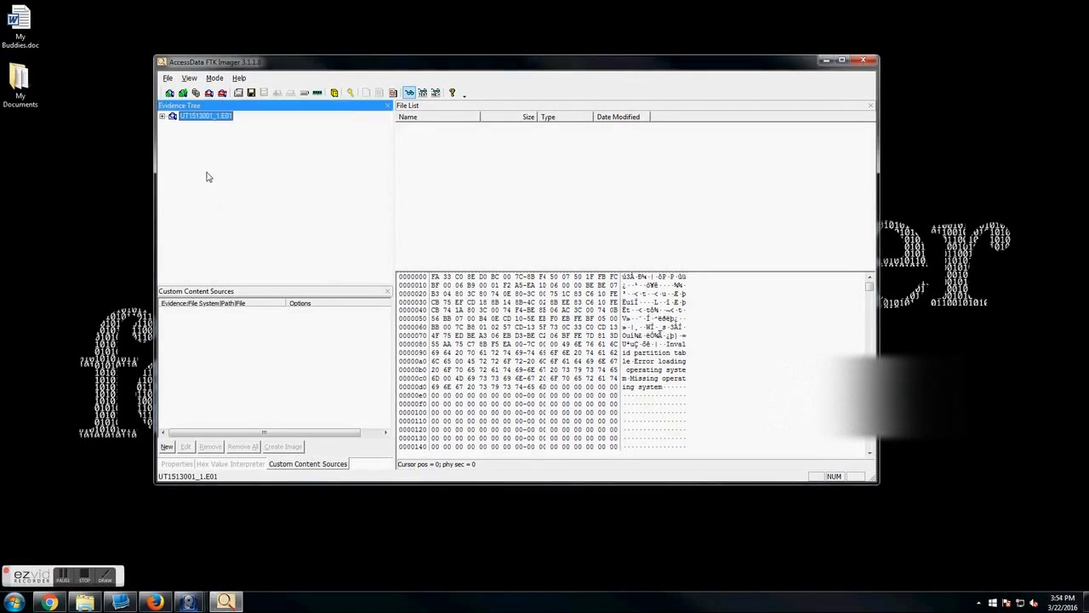
Expand the evidence tree down to Frodo Baggins' My Documents and check its file list for test.txt
click(162, 116)
click(173, 125)
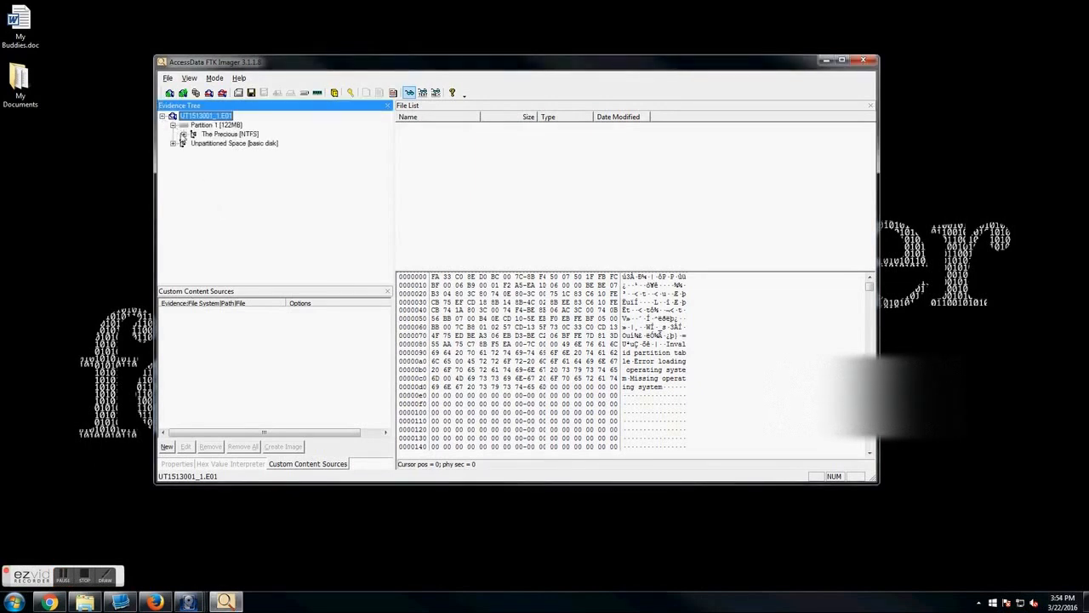
click(183, 134)
click(194, 144)
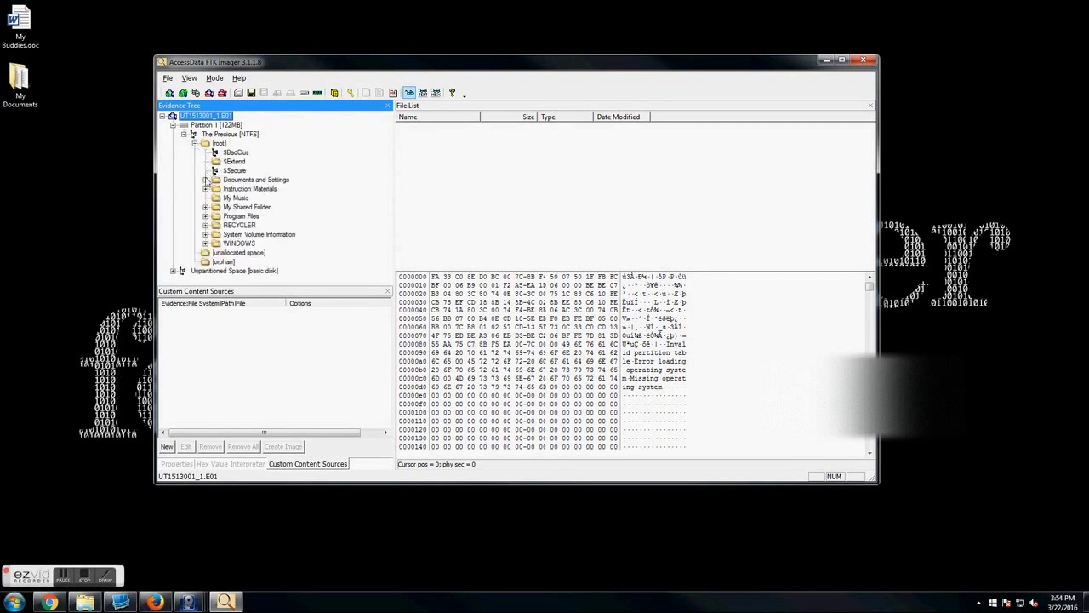
click(205, 180)
click(216, 216)
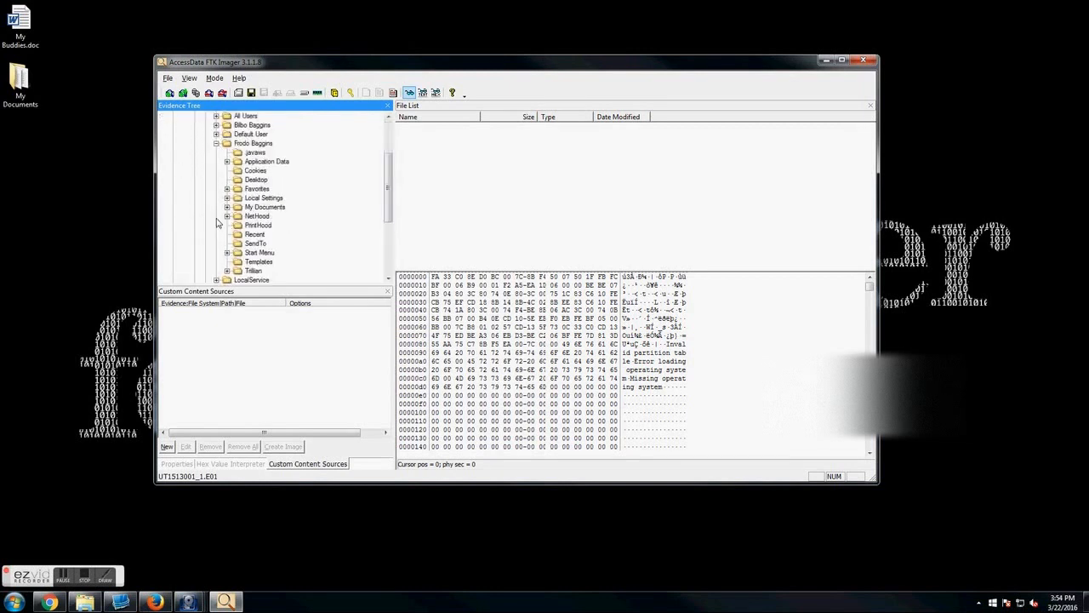
click(262, 208)
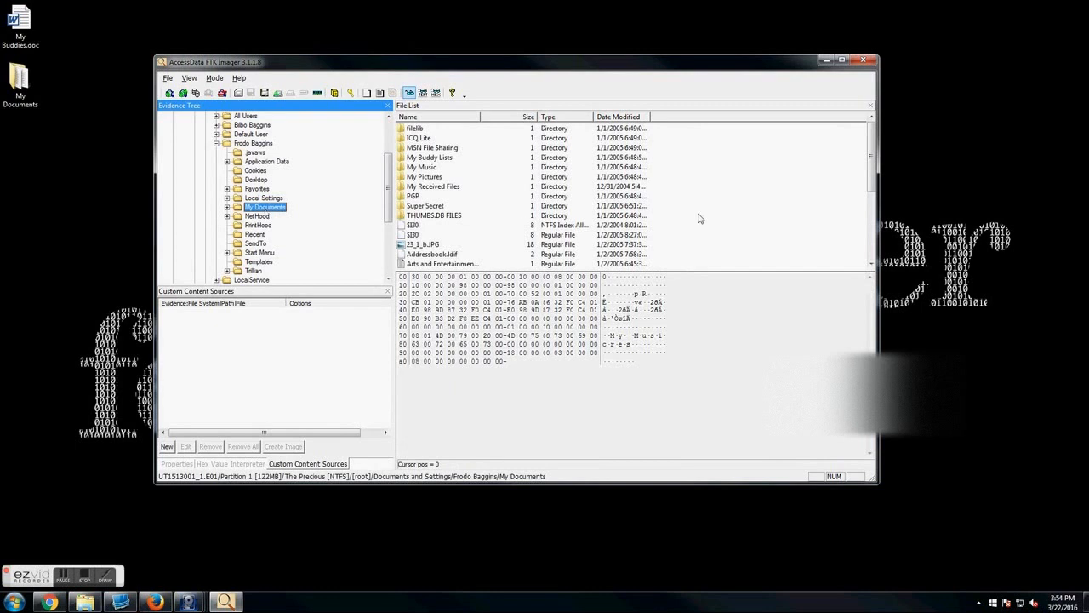
drag(873, 164, 873, 235)
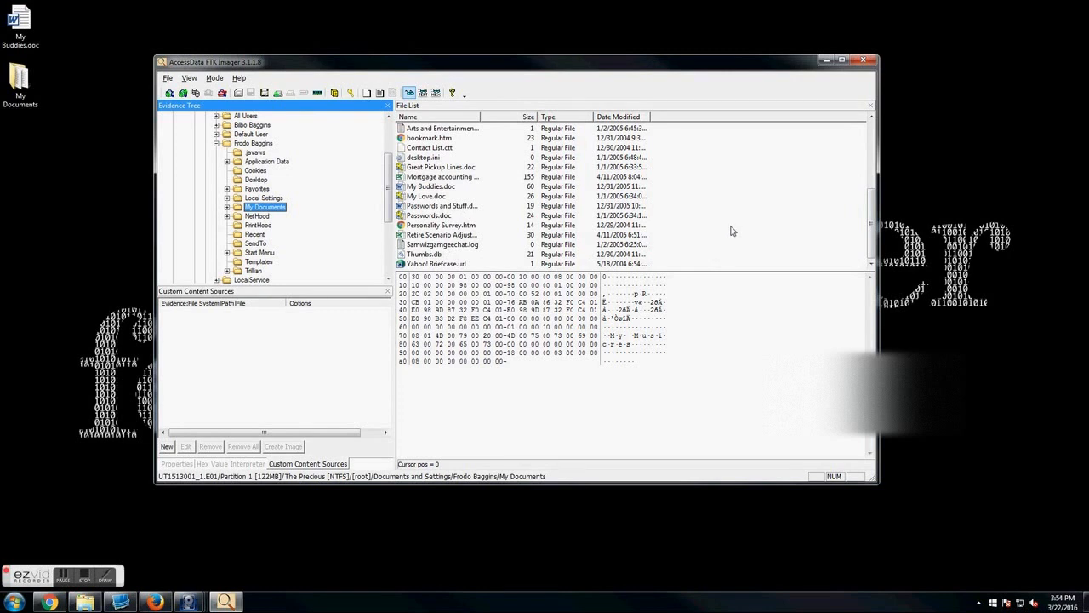
In Windows Explorer, examine the UT1513001_1.E01.adcf cache file in the UT1513001_1 evidence folder on EVIDENCE (F:), and close the window
click(85, 603)
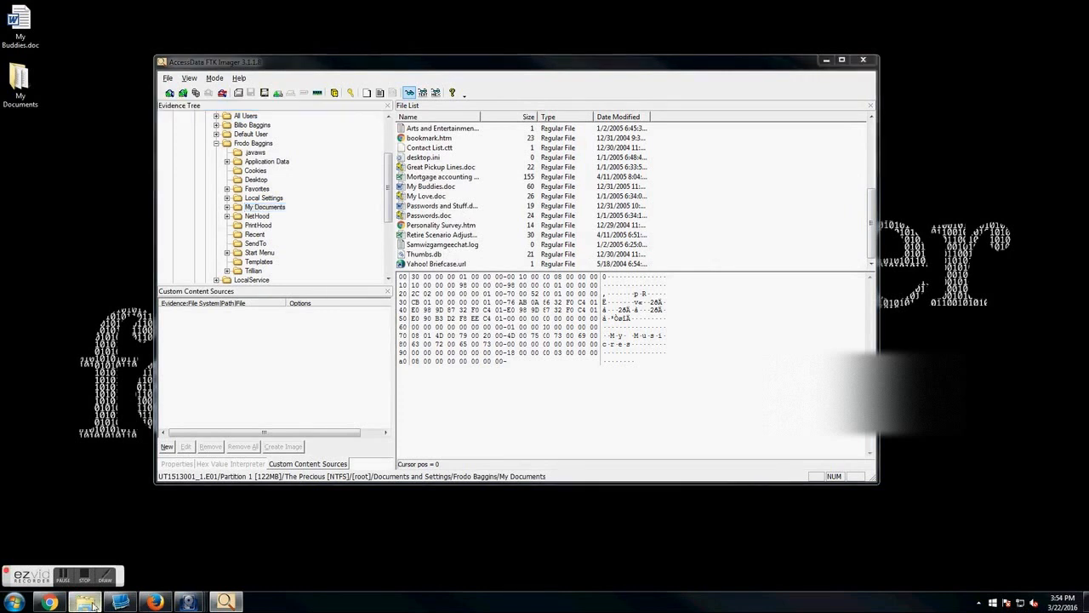
double_click(314, 173)
double_click(348, 175)
drag(477, 234, 361, 196)
click(361, 197)
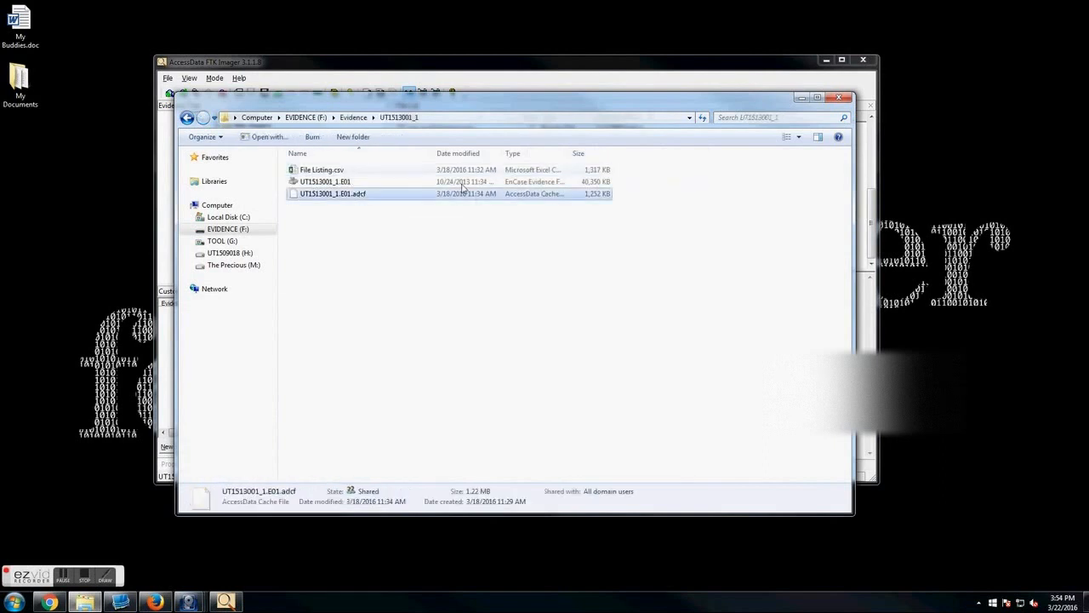
drag(573, 154, 664, 156)
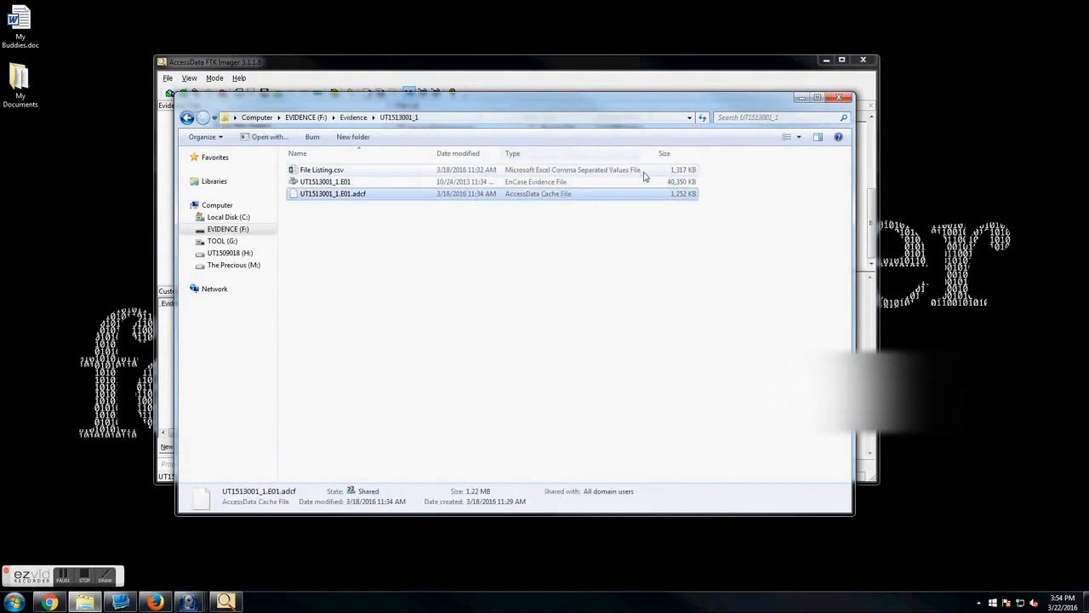
click(524, 299)
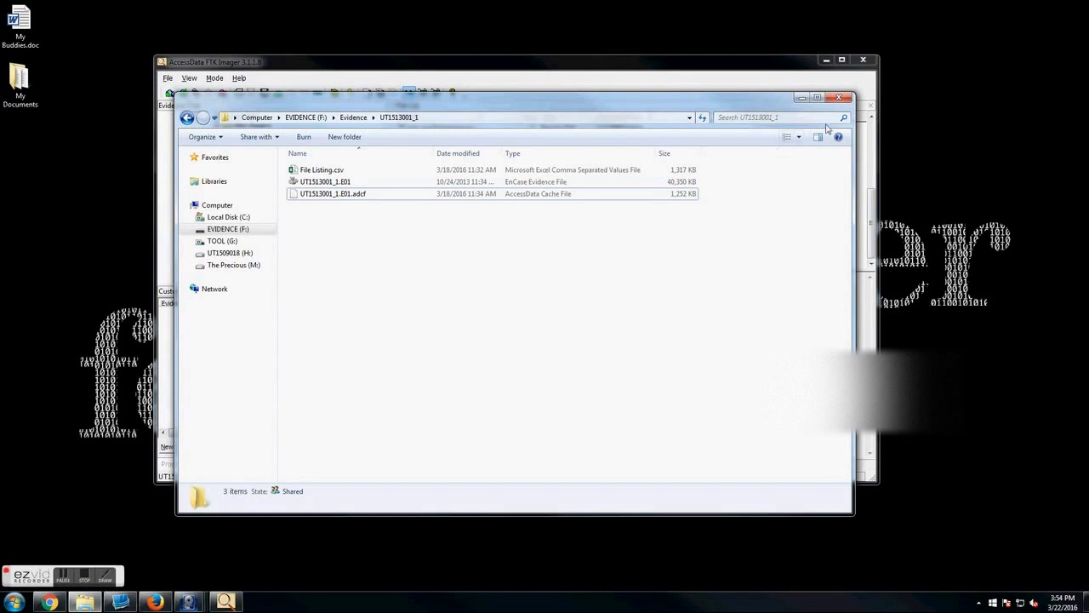
click(839, 97)
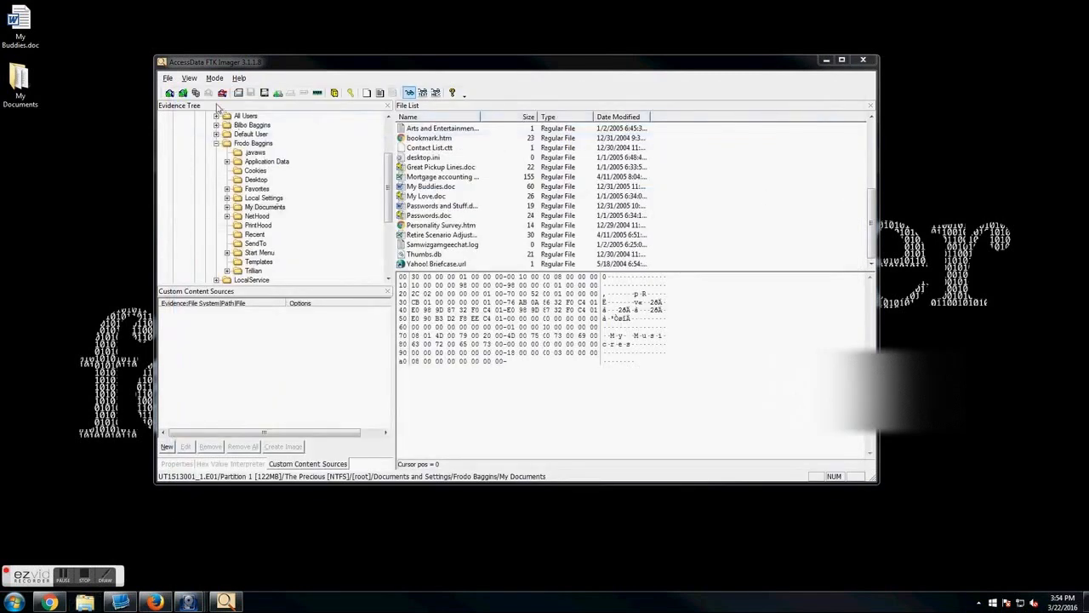
Unmount the PhysicalDrive4 and M: entries of the writable mapped image in FTK Imager and close the mount dialog
click(196, 94)
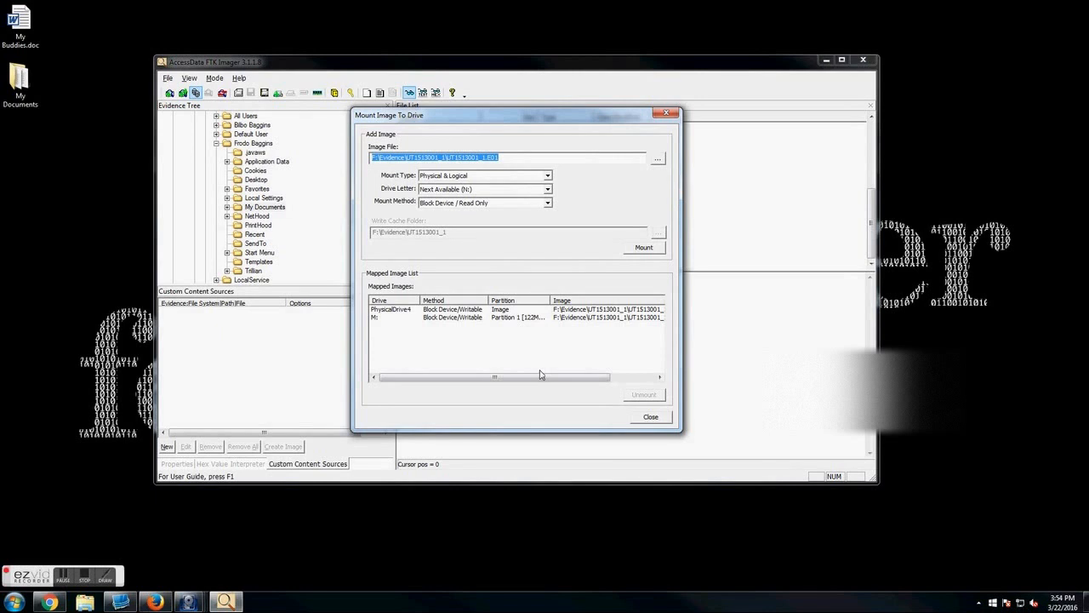
click(524, 309)
click(647, 395)
click(572, 312)
click(645, 395)
click(660, 422)
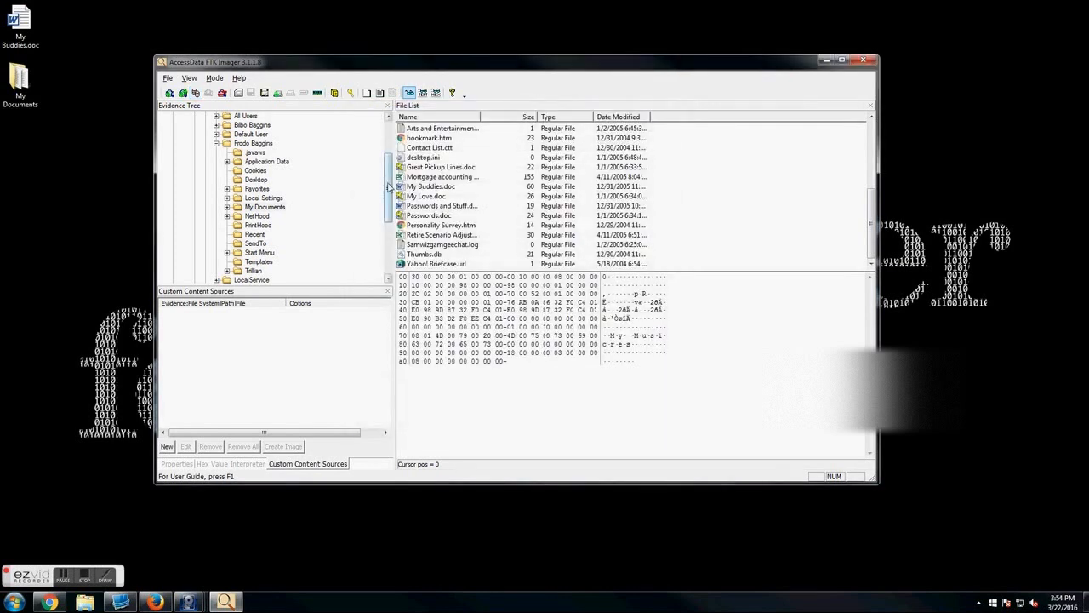
Collapse the expanded Frodo Baggins and Documents and Settings folders, and fold the evidence tree up to the UT1513001_1.E01 item
drag(391, 197, 388, 145)
click(173, 125)
click(163, 116)
click(162, 116)
click(173, 125)
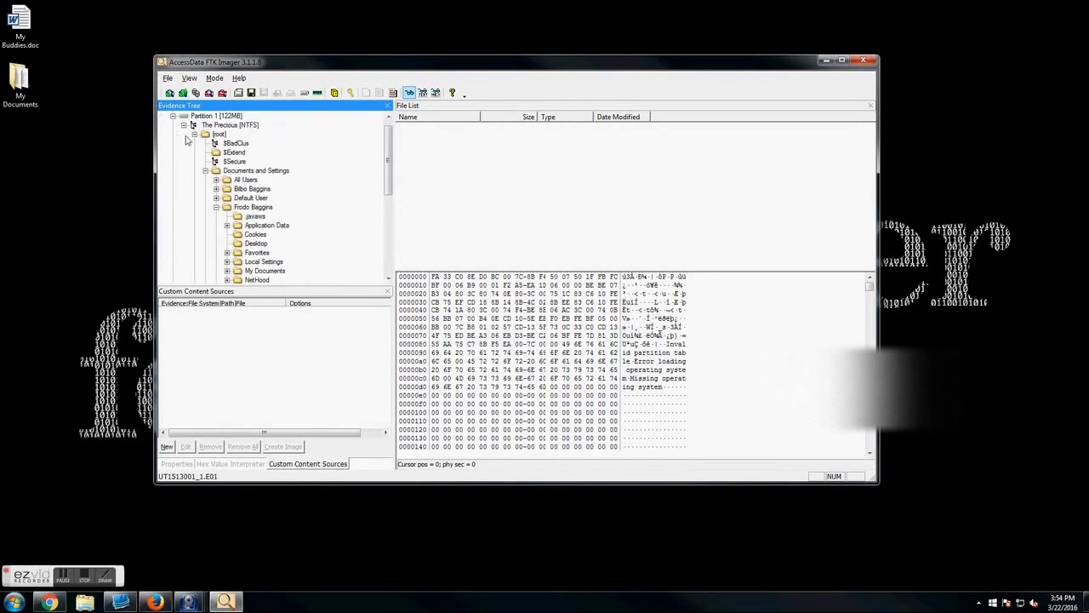
click(217, 209)
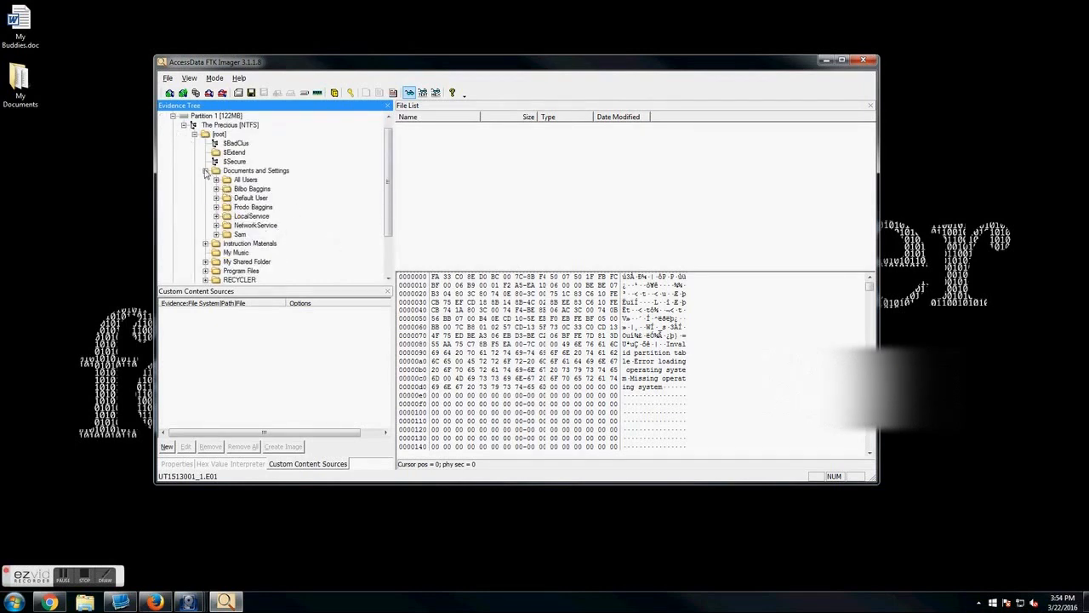
click(205, 171)
click(163, 116)
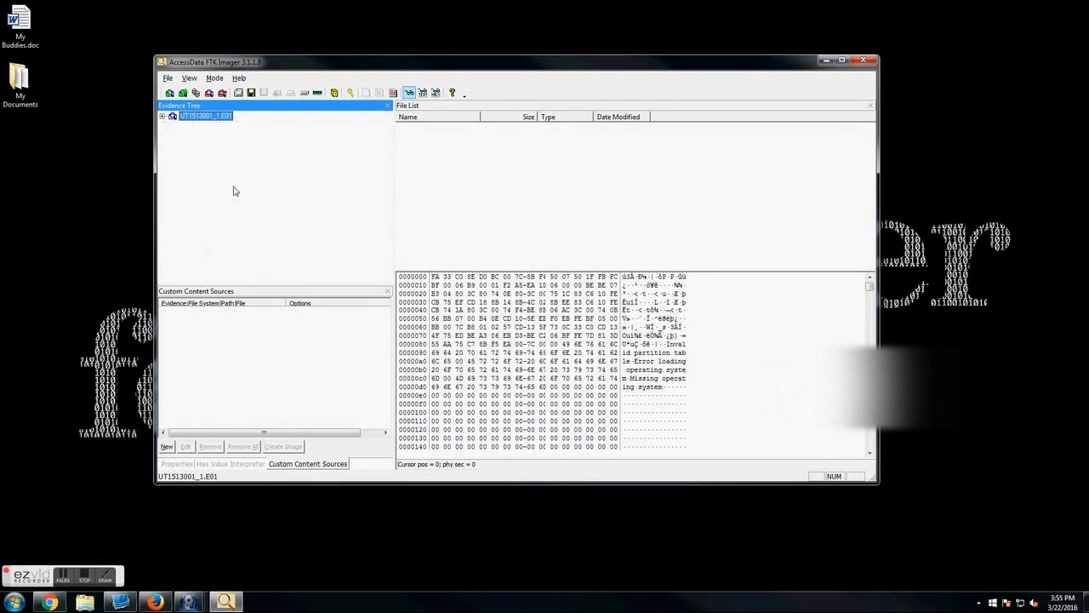
Export a directory listing of UT1513001_1.E01 as the CSV file Files in F:\Evidence\UT1513001_1 and close the progress dialog
right_click(212, 122)
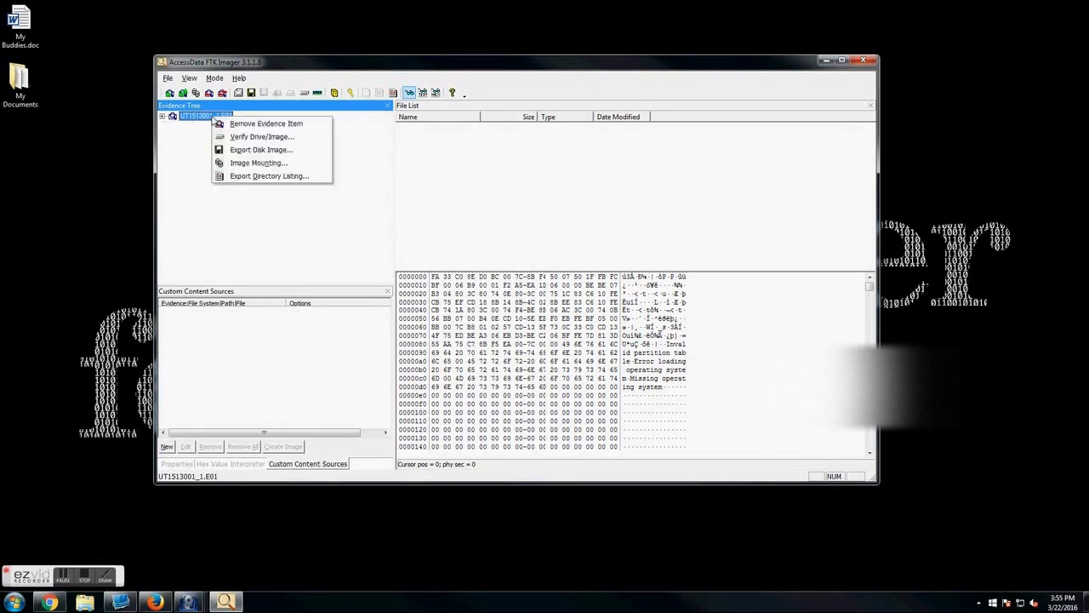
click(269, 176)
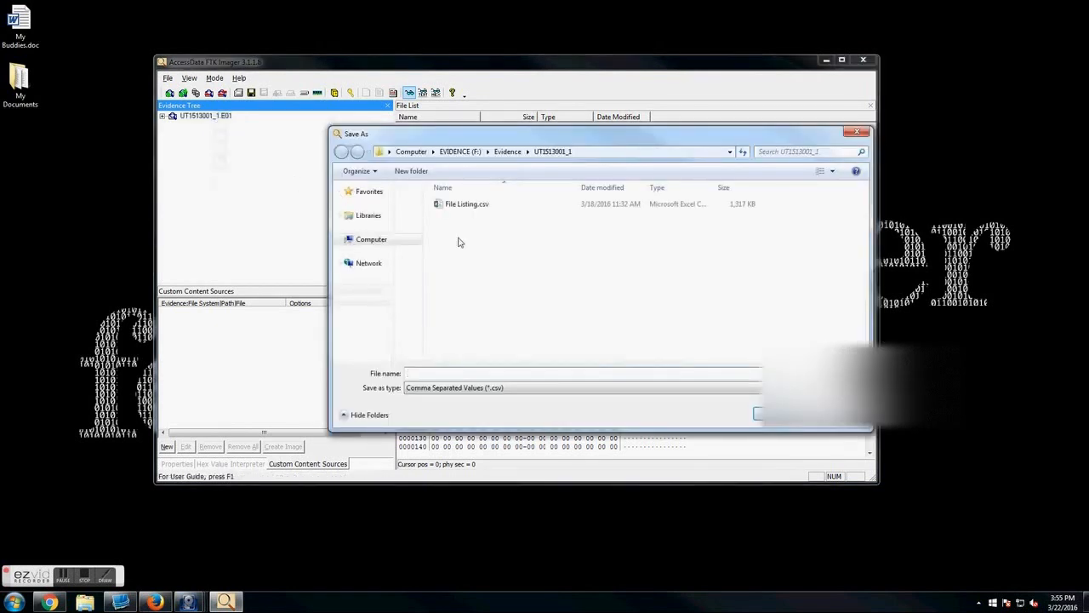
click(508, 153)
double_click(478, 207)
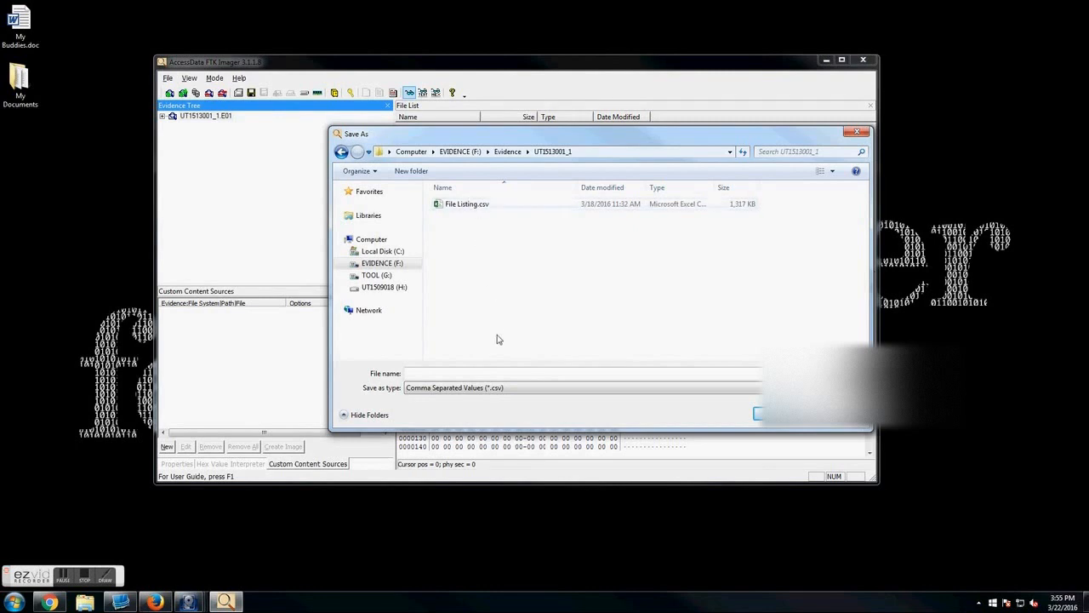
text(Files)
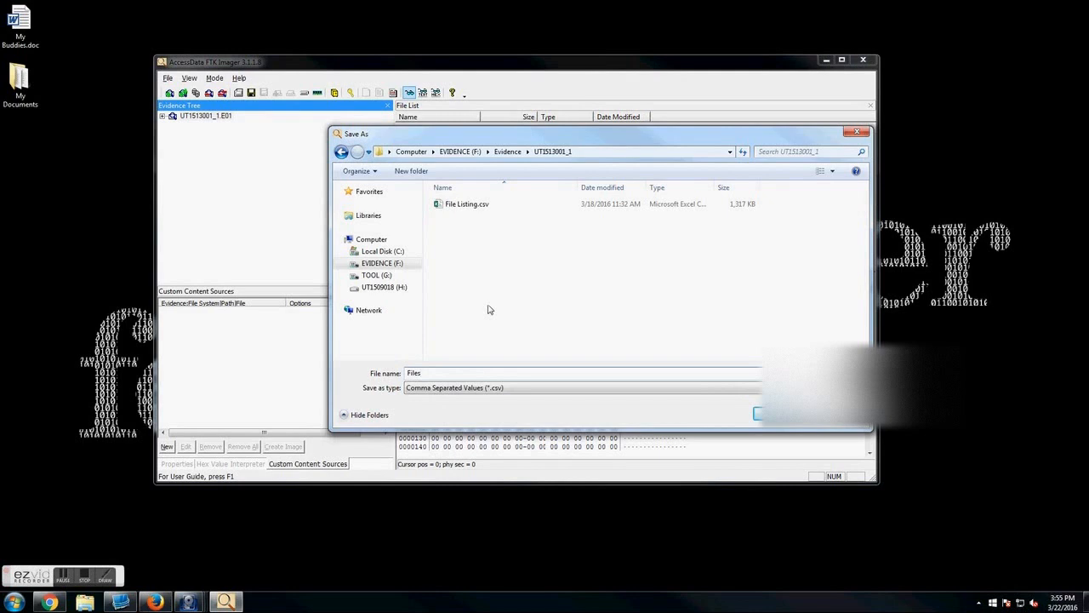
click(759, 413)
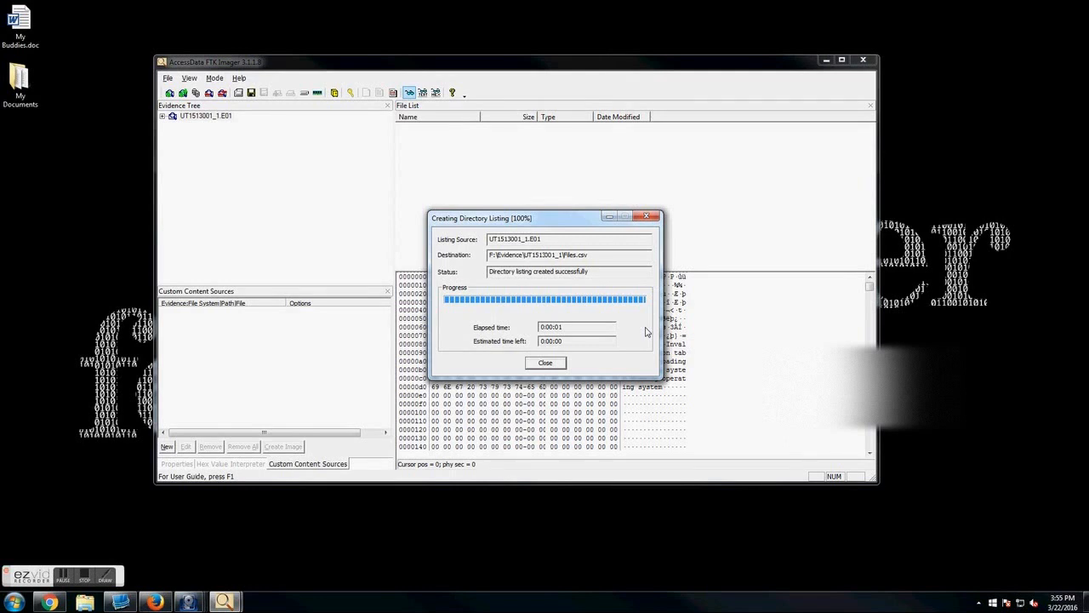
click(545, 363)
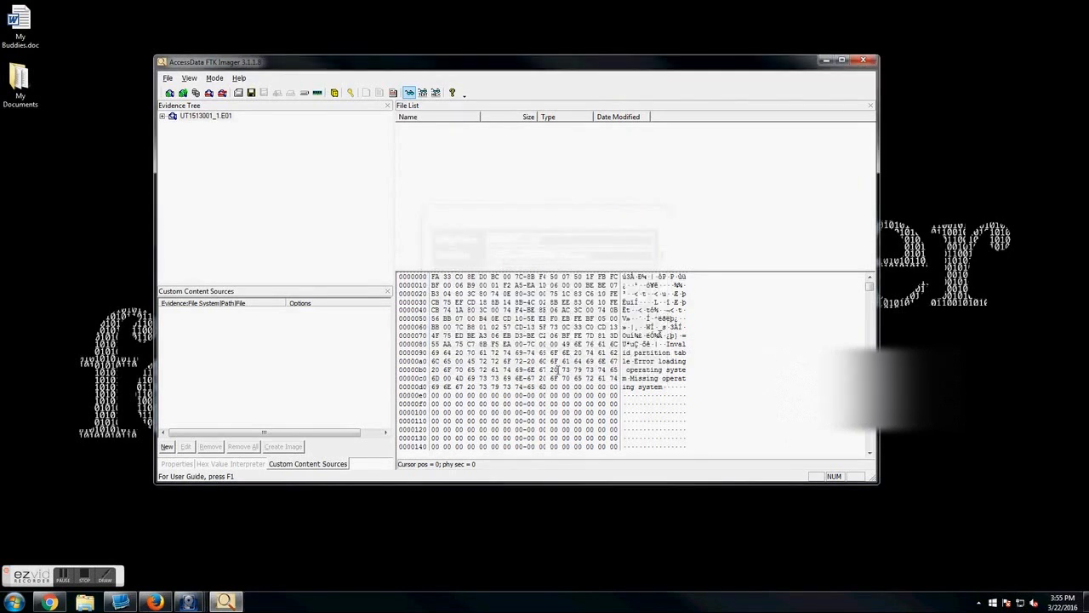
In Windows Explorer, open Files.csv from the Evidence\UT1513001_1 folder on EVIDENCE (F:) in Excel and maximize the workbook
click(84, 602)
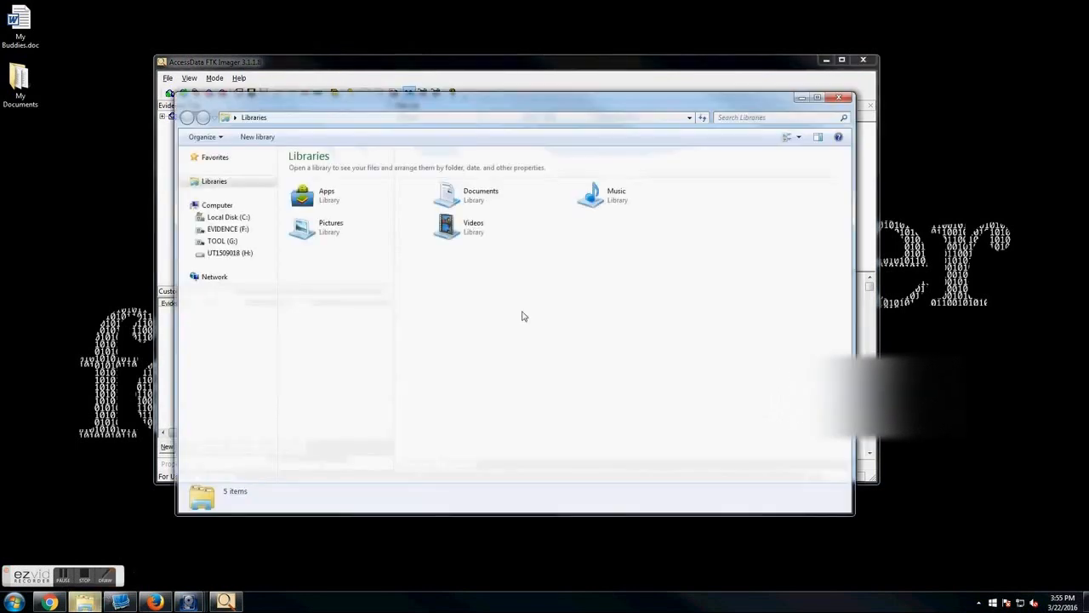
click(228, 229)
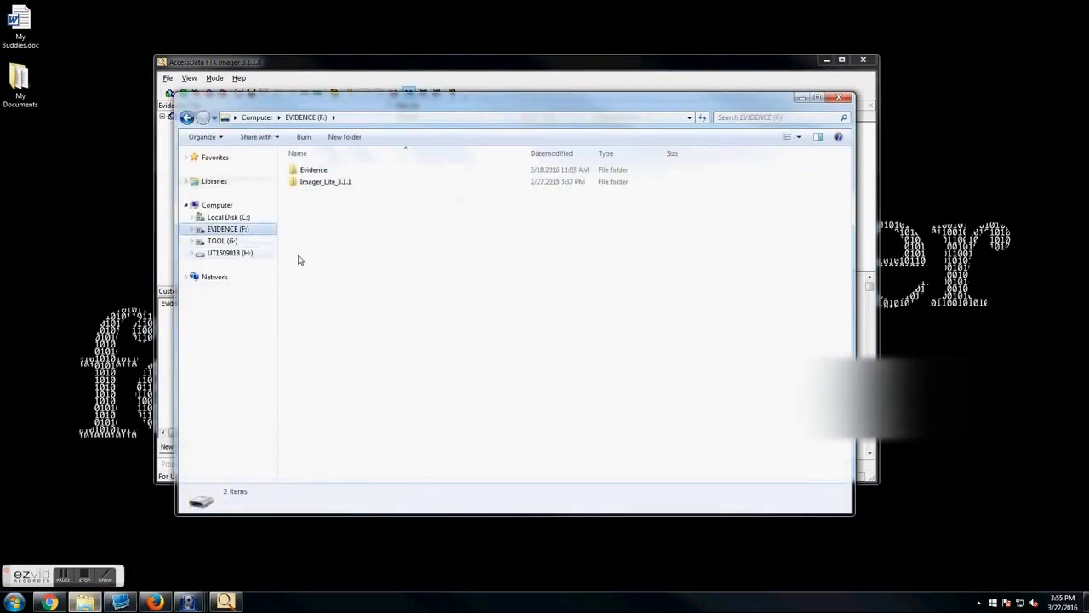
double_click(312, 170)
double_click(348, 170)
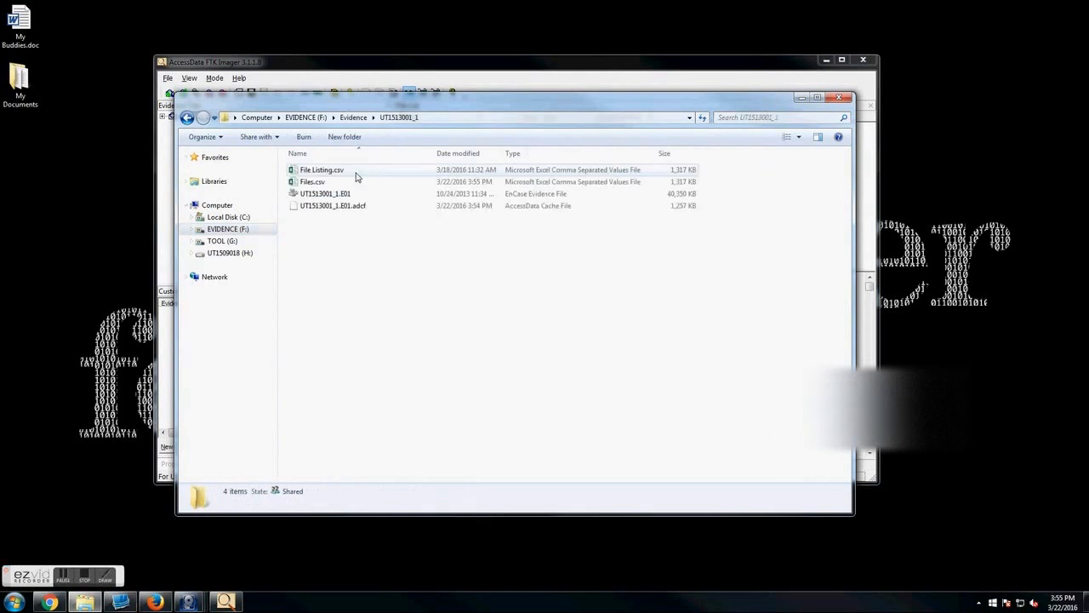
double_click(357, 184)
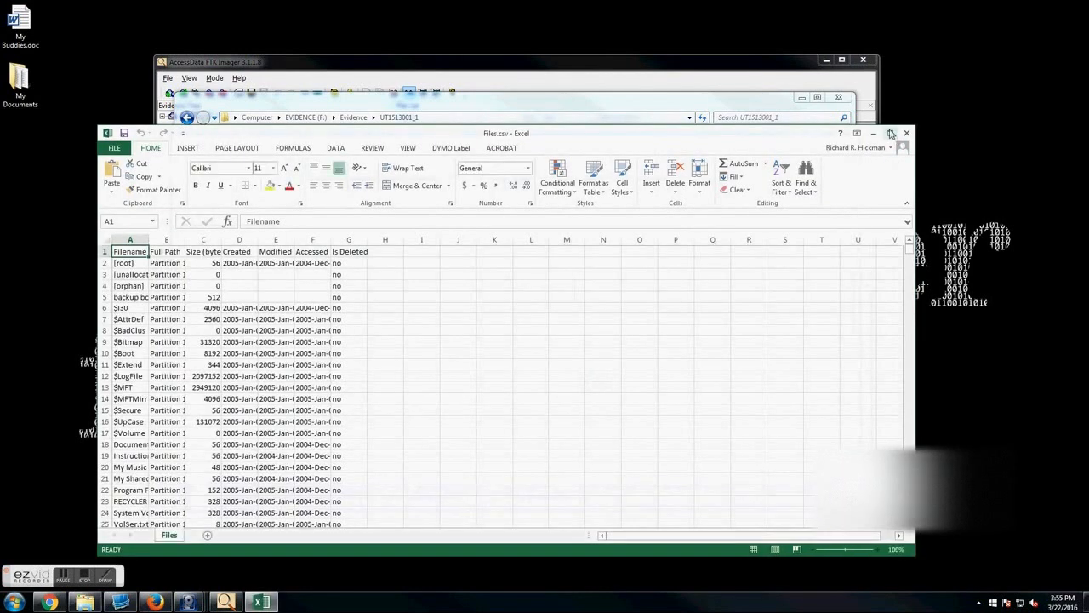
click(890, 134)
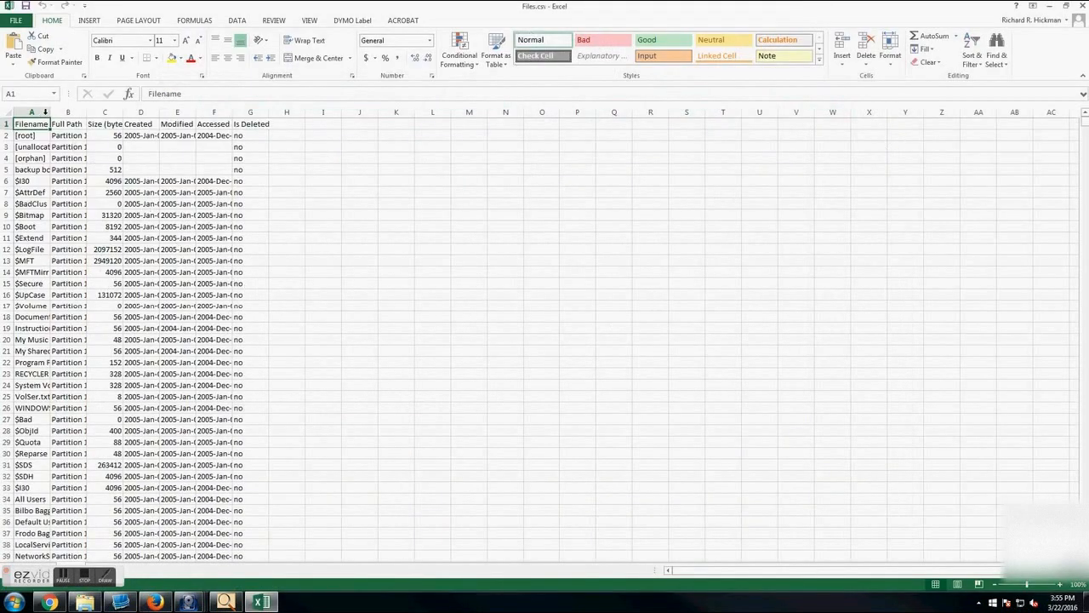
Widen the Filename column to fit the file names and look through the listed files
drag(51, 110, 136, 113)
click(71, 441)
scroll(75, 465, down, 20)
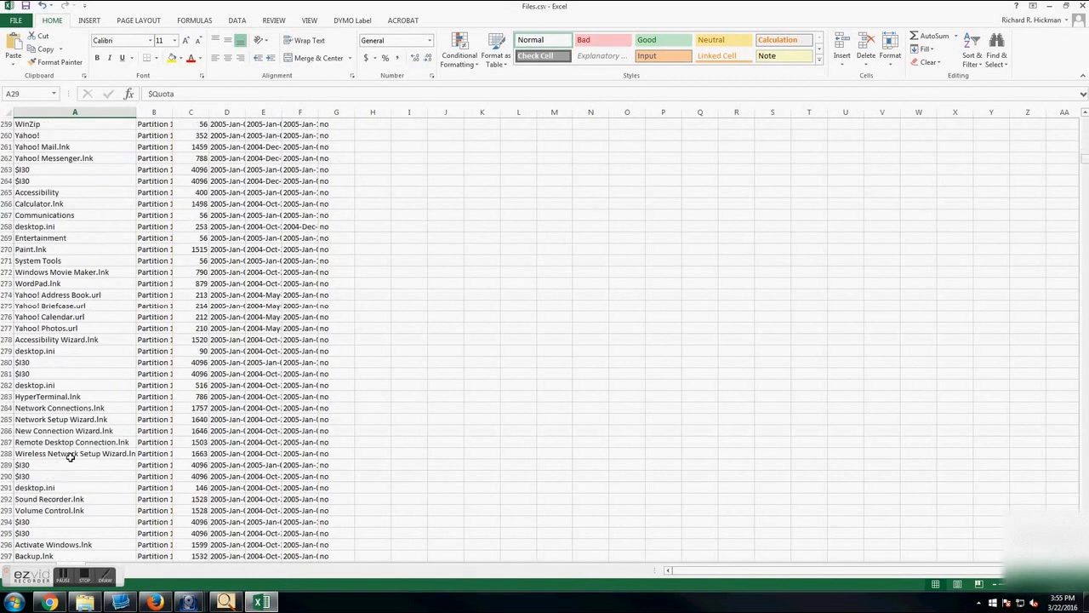
scroll(67, 458, up, 7)
scroll(71, 443, up, 5)
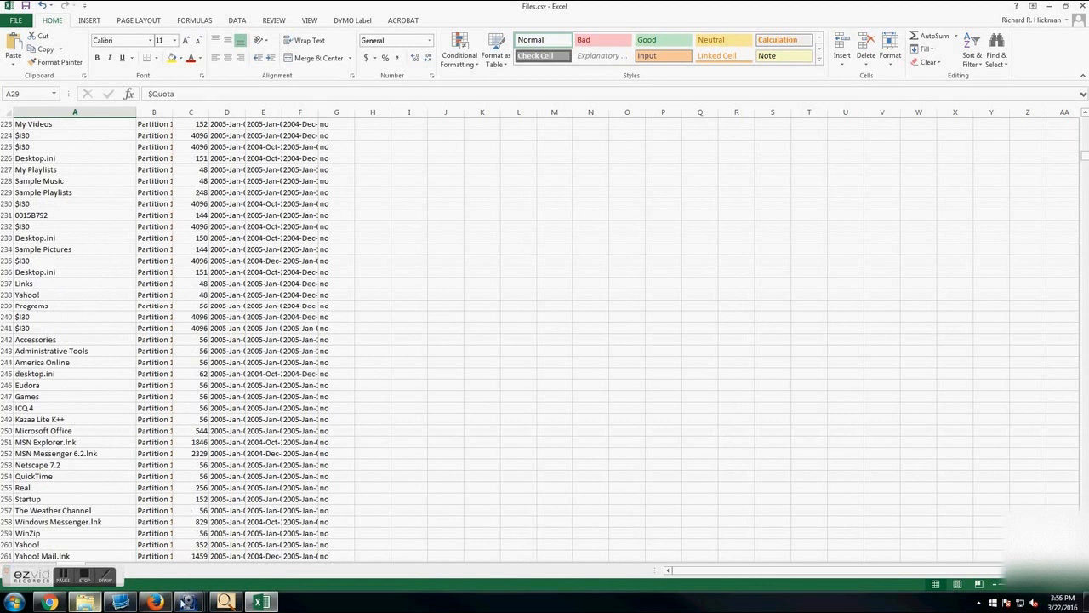
Switch to FTK Imager and expand the evidence tree to Frodo Baggins' My Documents to locate My Buddies.doc in its file list
click(223, 601)
double_click(174, 116)
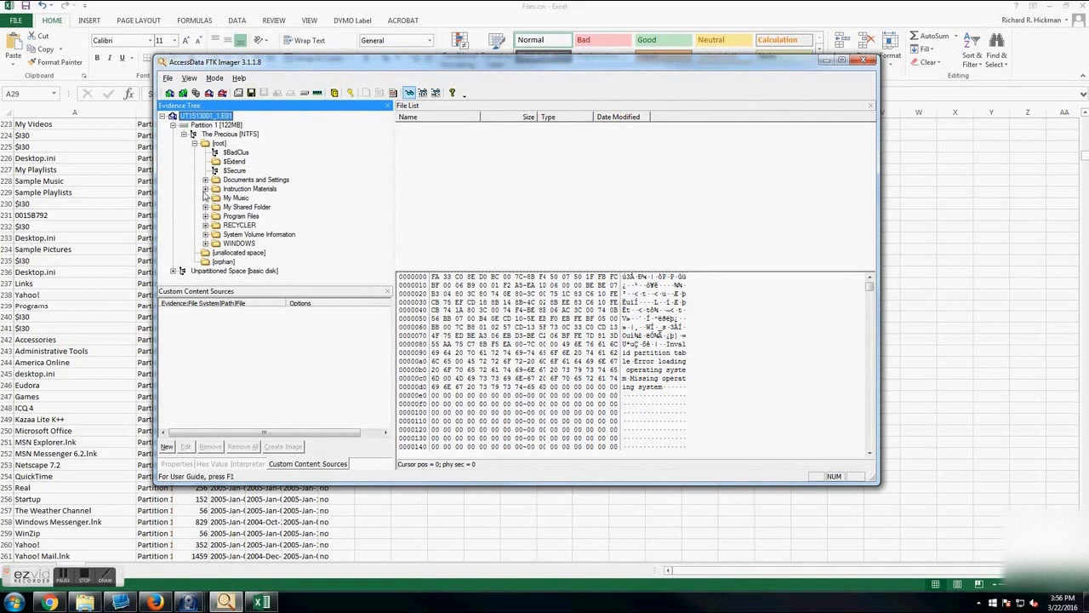
click(205, 180)
click(216, 216)
click(265, 207)
drag(872, 146, 863, 214)
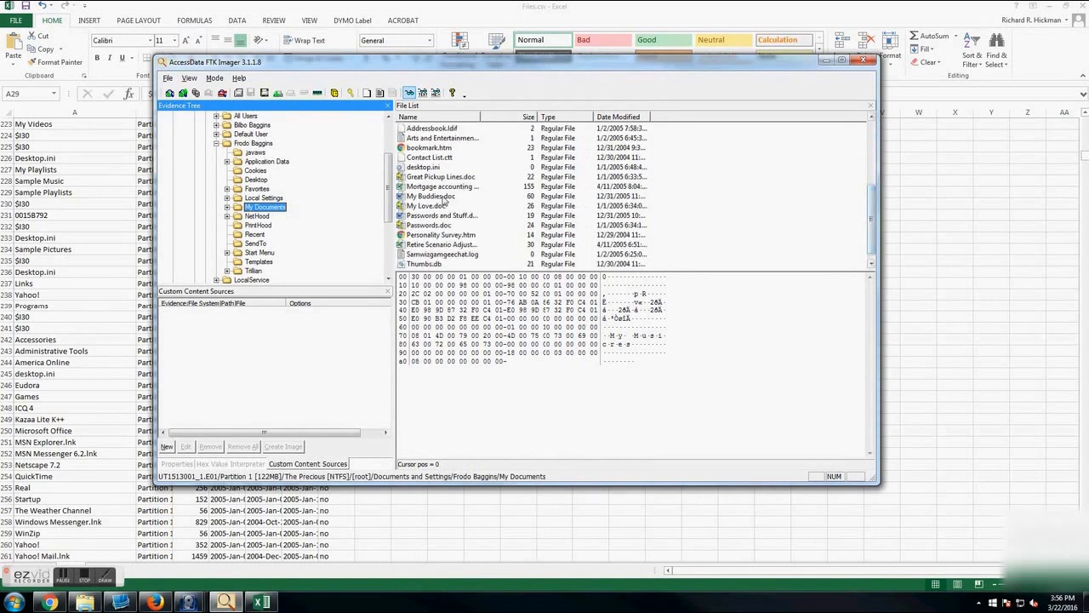
Switch back to Excel, find "my buddies" in the Files.csv listing and close the search dialog
click(85, 408)
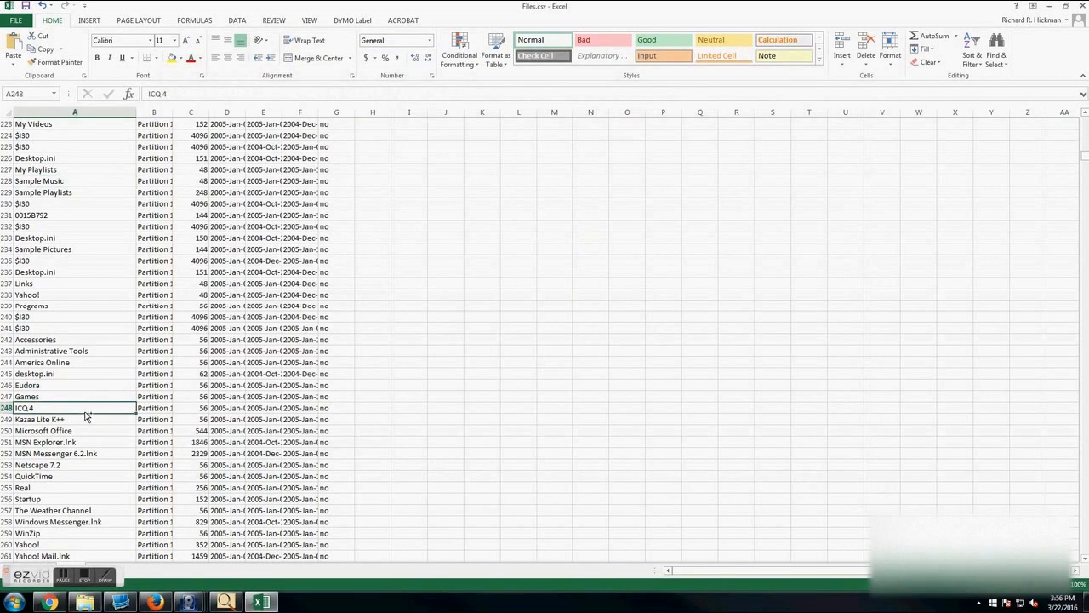
key(ctrl+f)
text(my buddies)
key(Return)
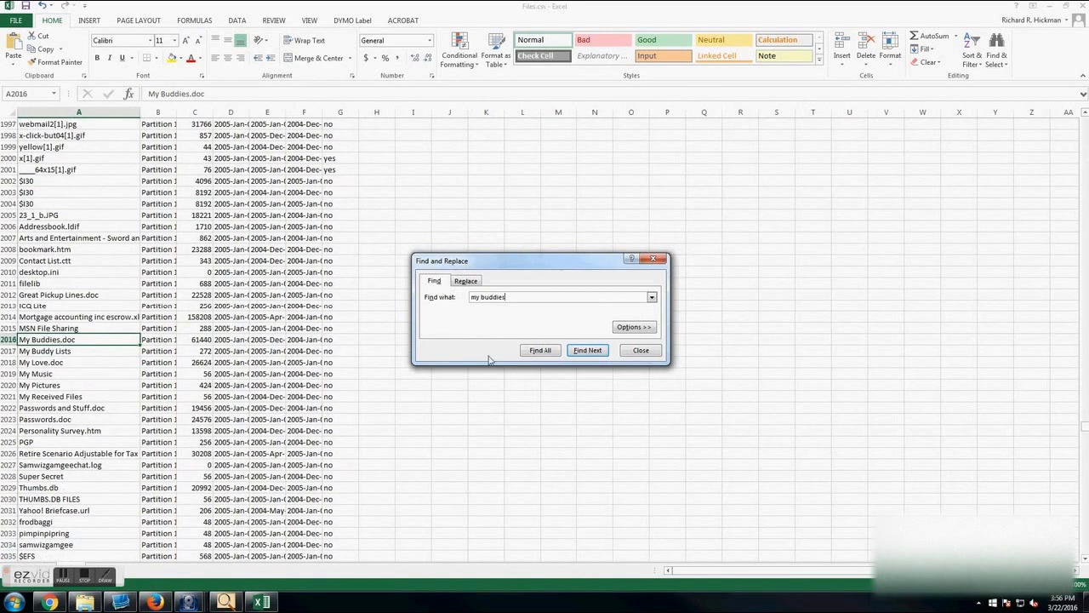
click(639, 350)
Widen the Full Path column and examine the path, size, created, modified, accessed and deleted values for My Buddies.doc
drag(176, 114, 542, 126)
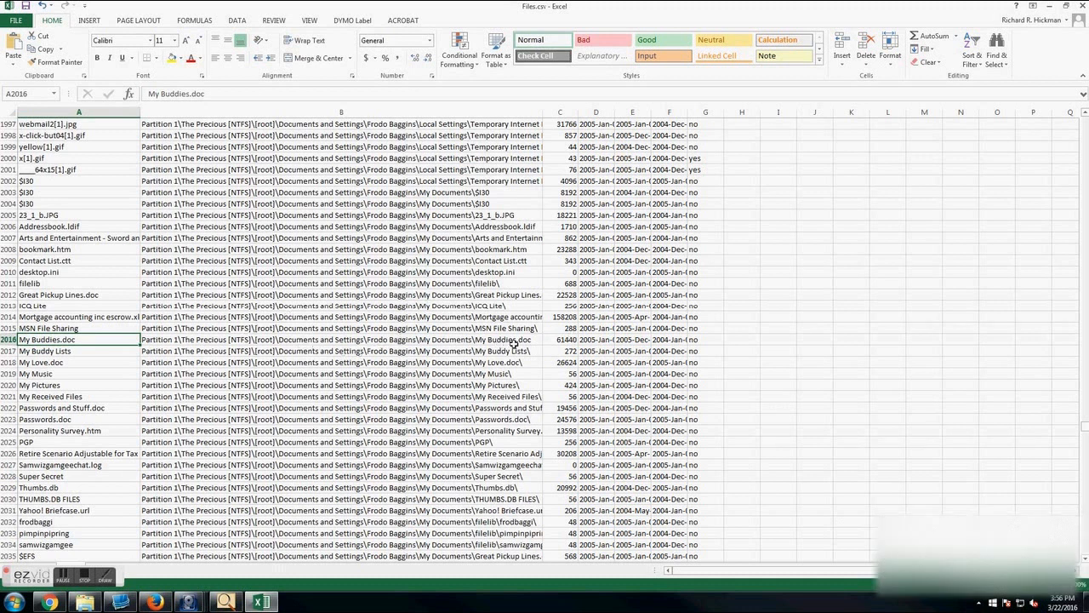
click(565, 339)
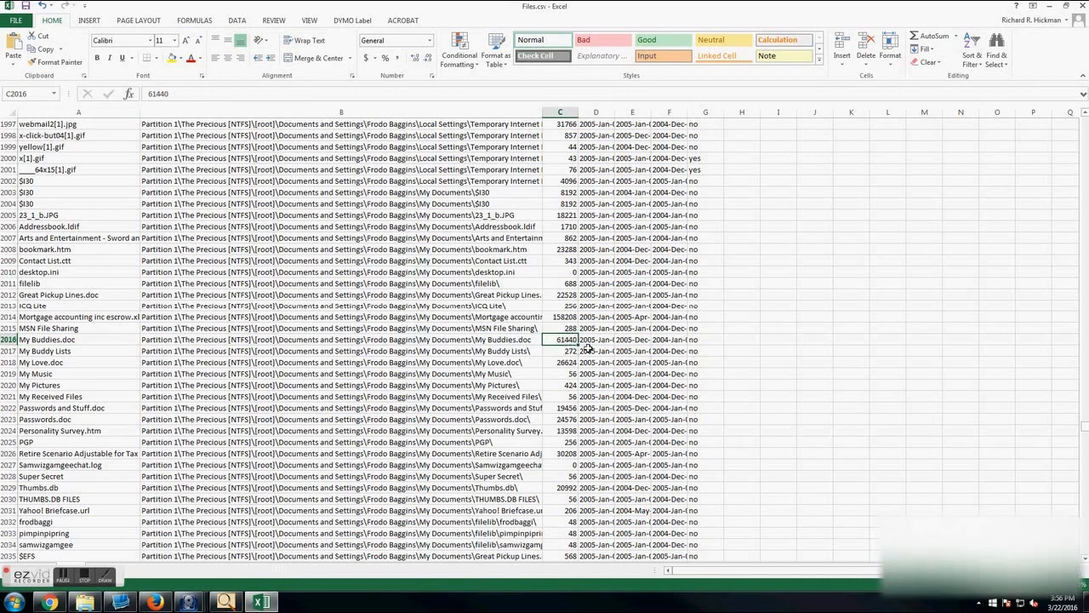
click(589, 343)
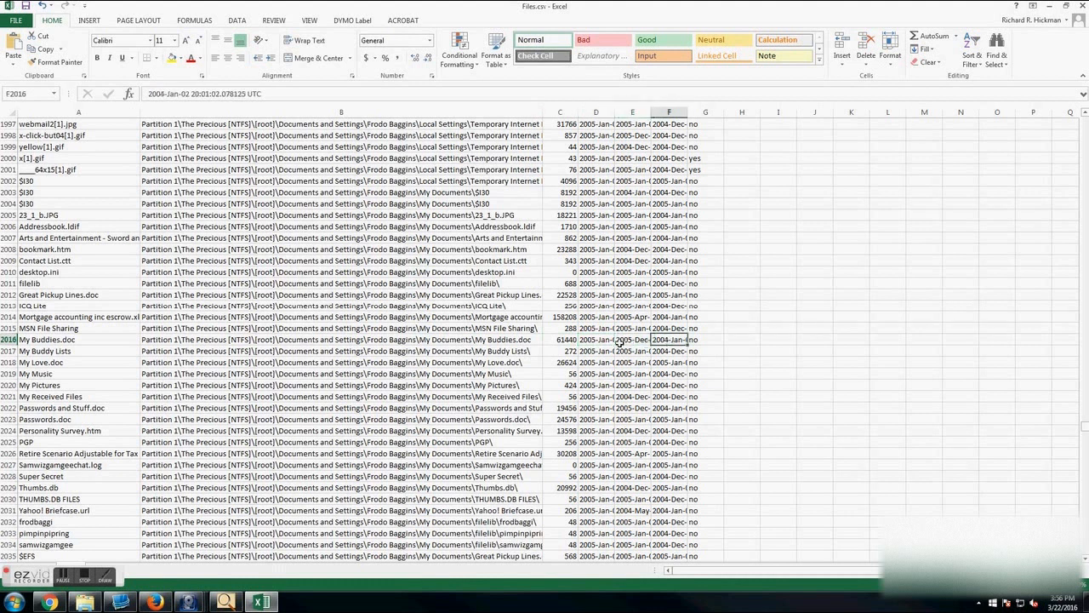
click(634, 342)
click(670, 341)
click(706, 342)
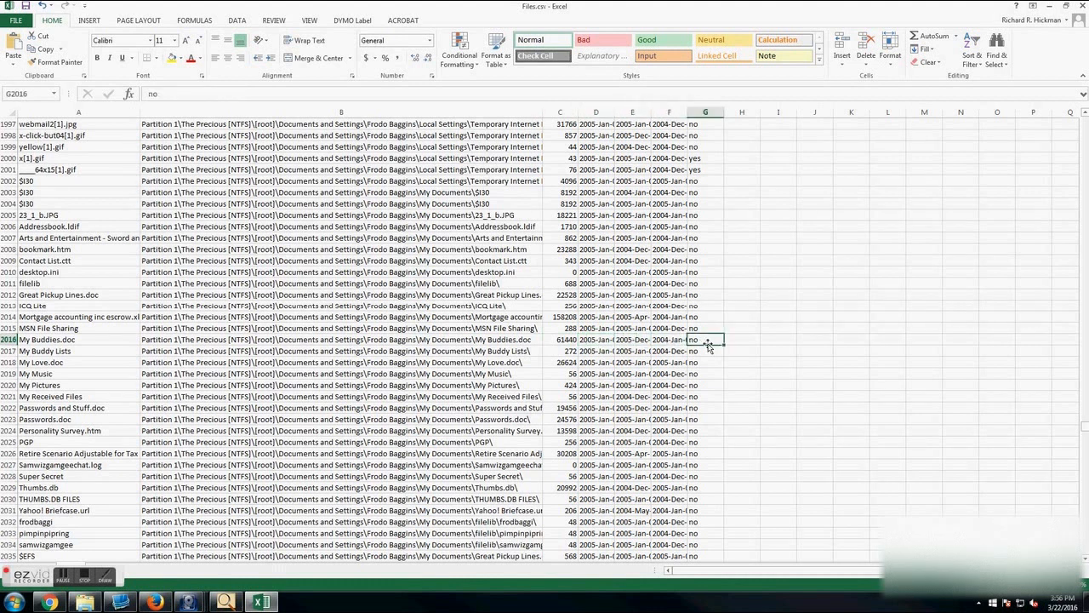
Sort the whole listing A to Z by the Is Deleted column, expanding the selection to the adjacent data
drag(1079, 432, 1084, 120)
click(698, 124)
key(ctrl+shift+Down)
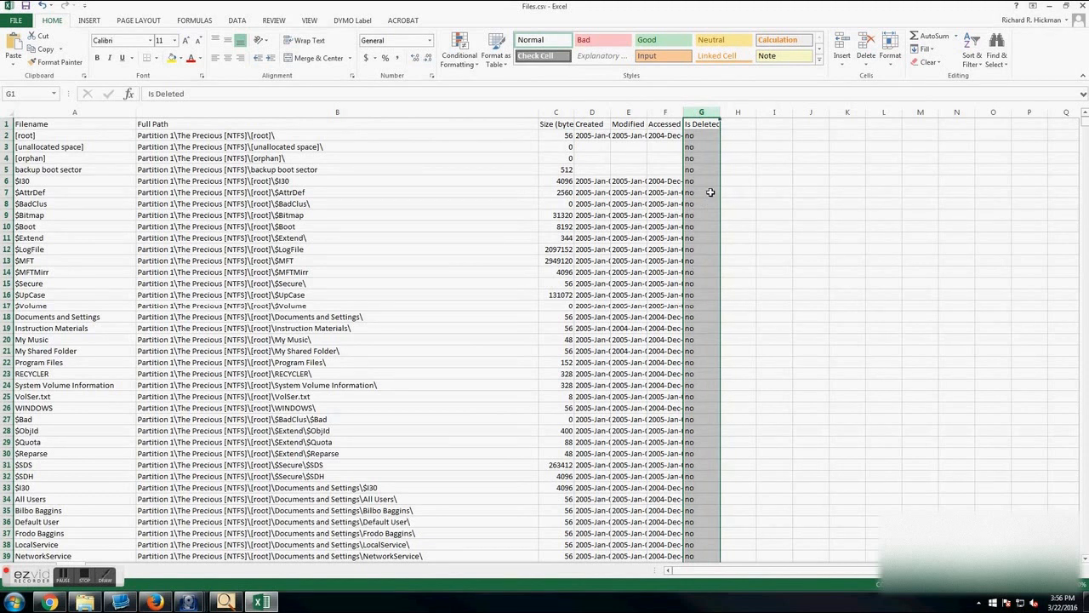
click(995, 58)
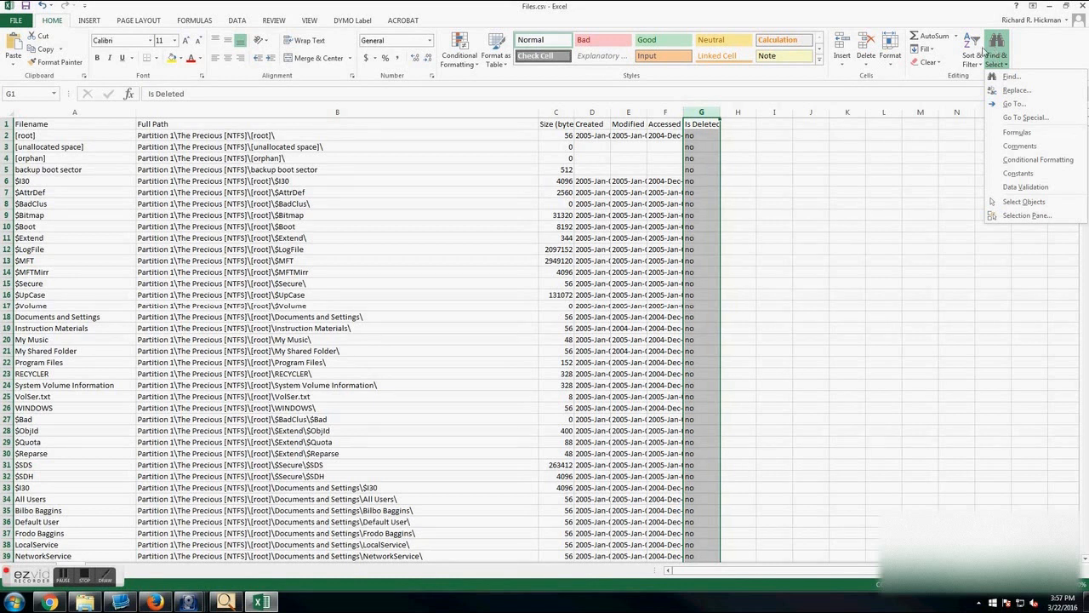
click(977, 52)
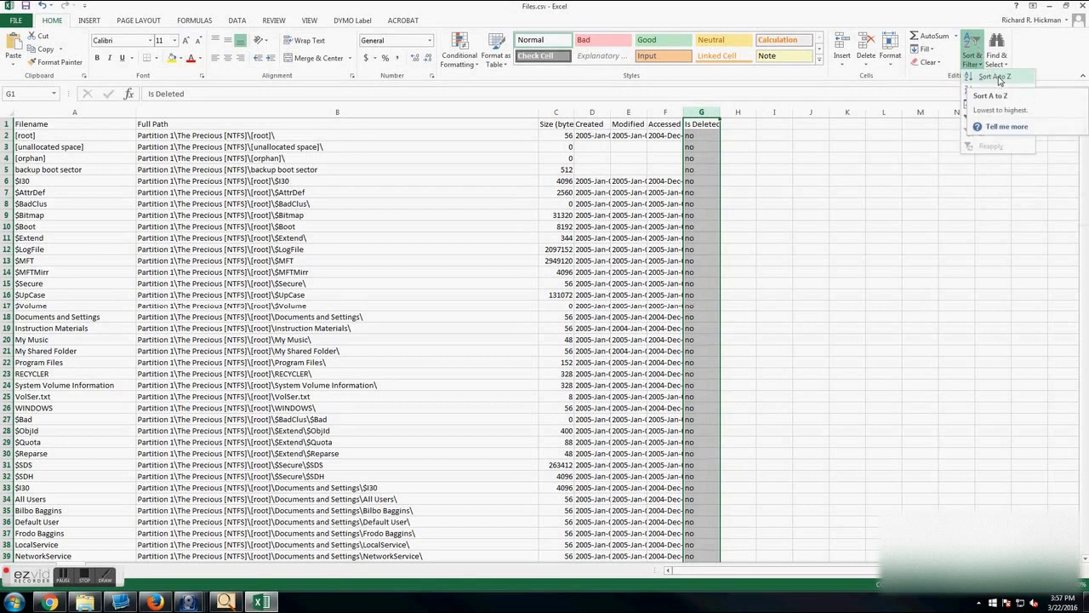
click(997, 77)
click(578, 325)
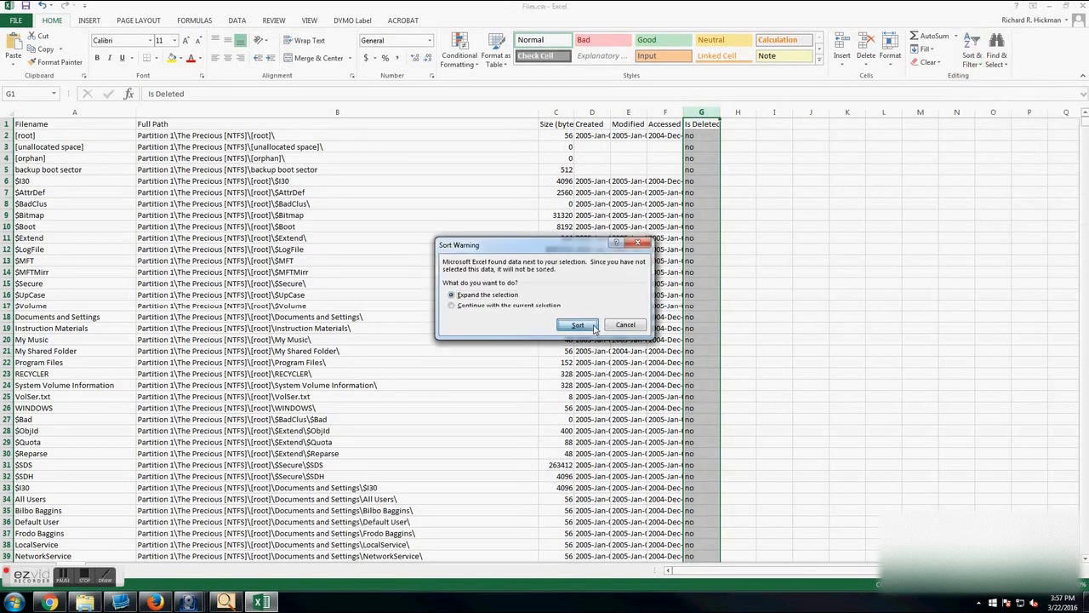
Examine the rows marked "yes" under Is Deleted at the end of the sorted listing, and close the workbook
drag(1084, 124, 1085, 131)
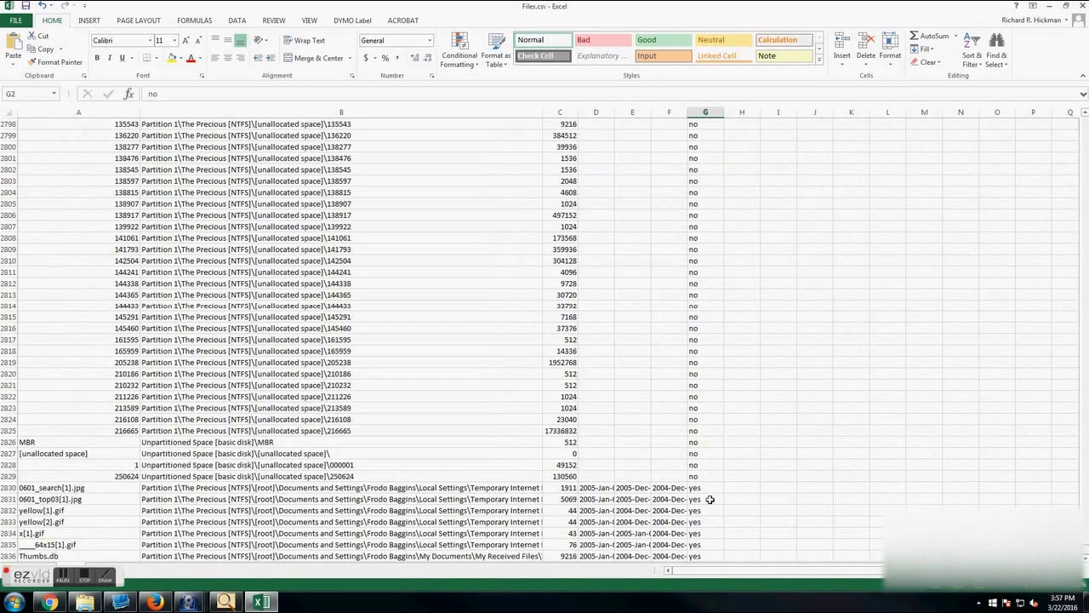
drag(698, 488, 711, 522)
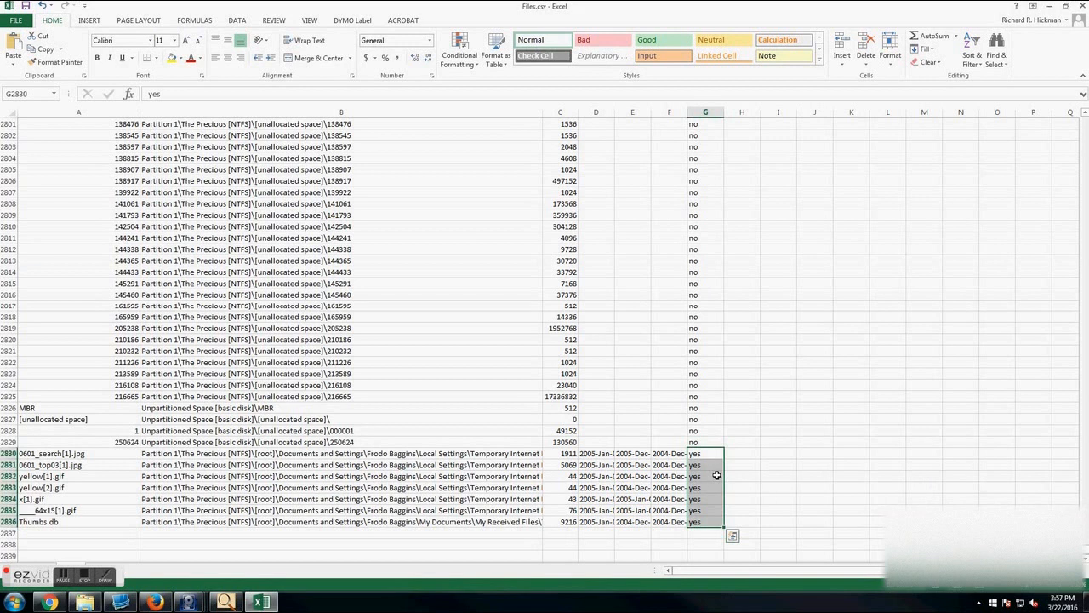
click(776, 499)
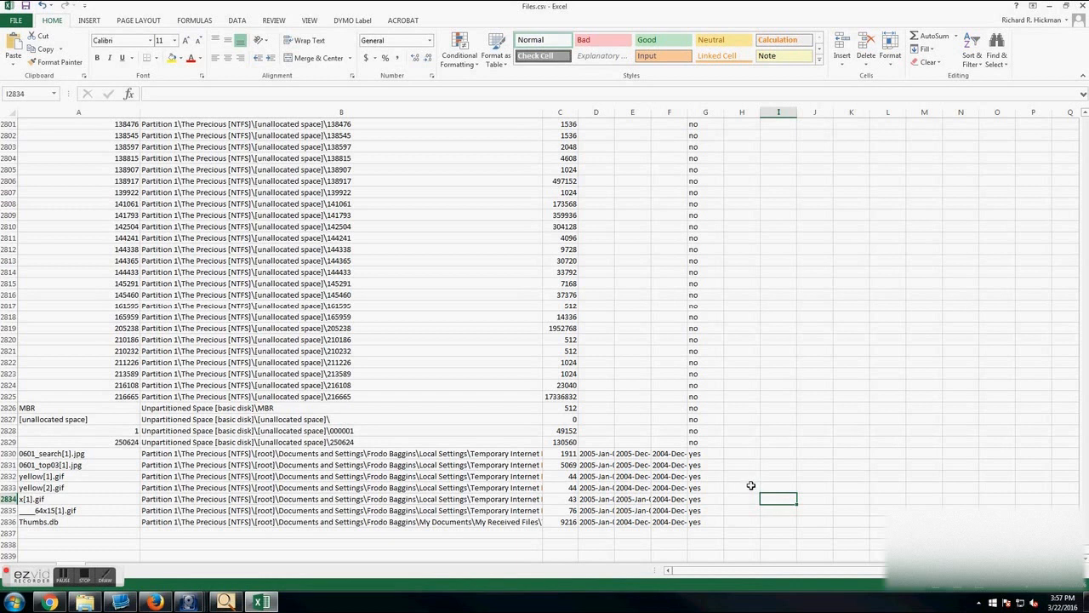
click(1081, 6)
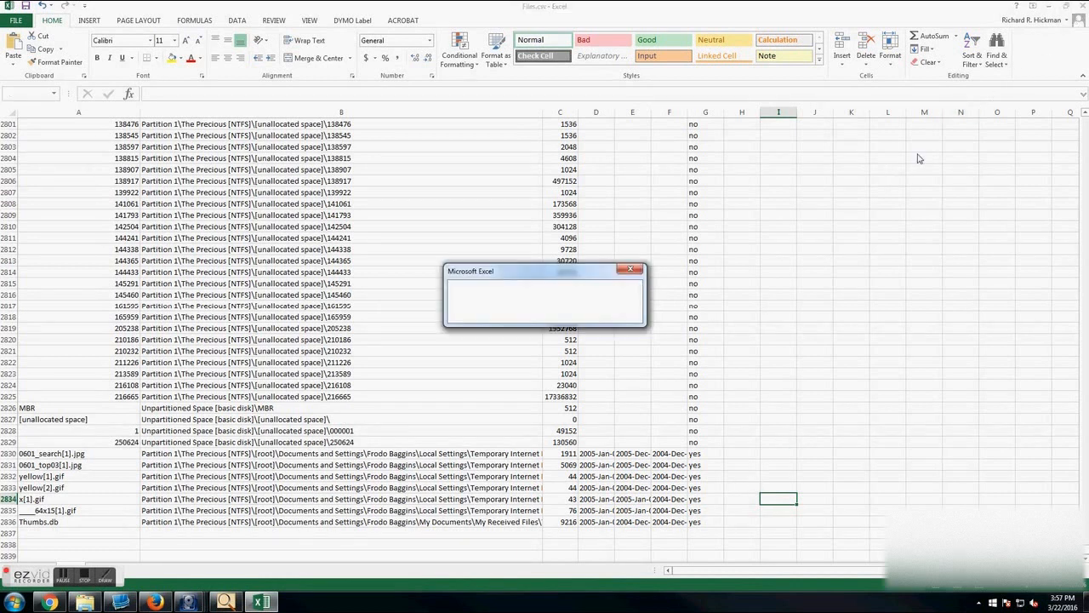
click(546, 313)
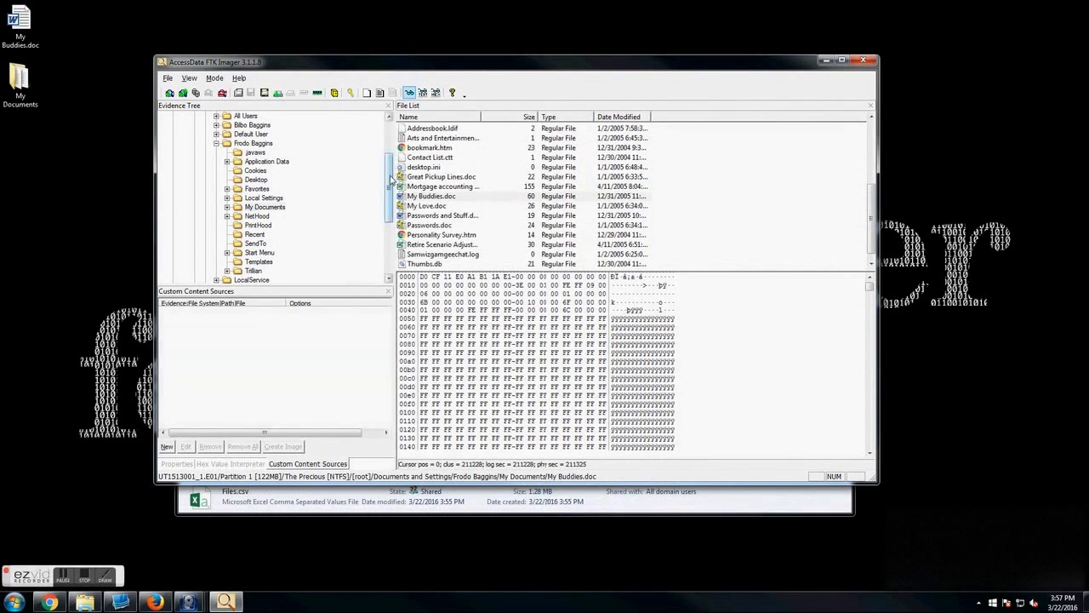
Collapse Partition 1 and the UT1513001_1.E01 item in FTK Imager's evidence tree
scroll(336, 151, up, 3)
click(183, 134)
click(172, 125)
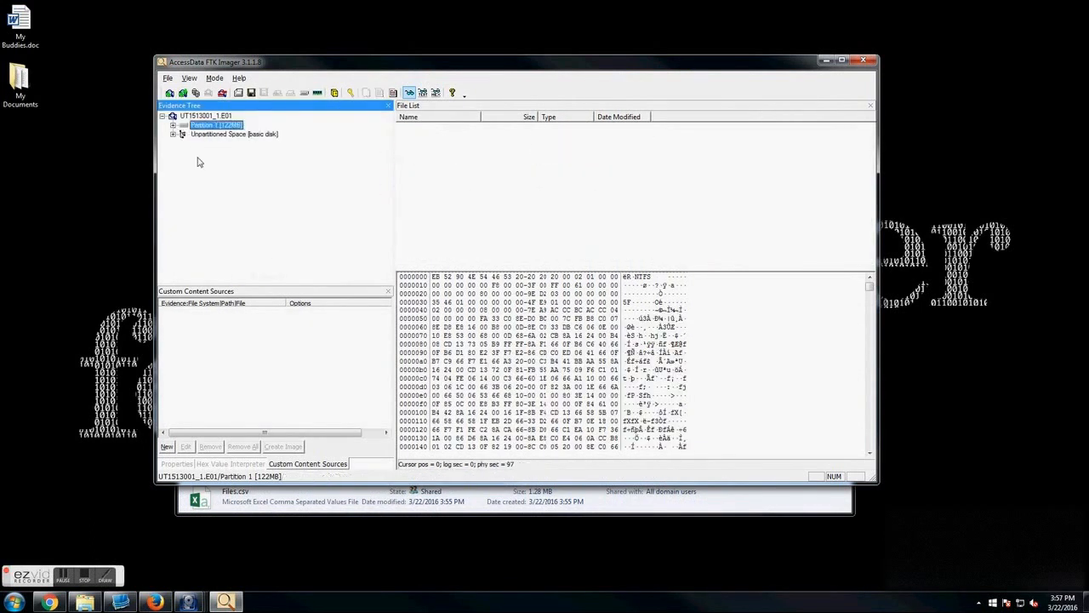
click(162, 116)
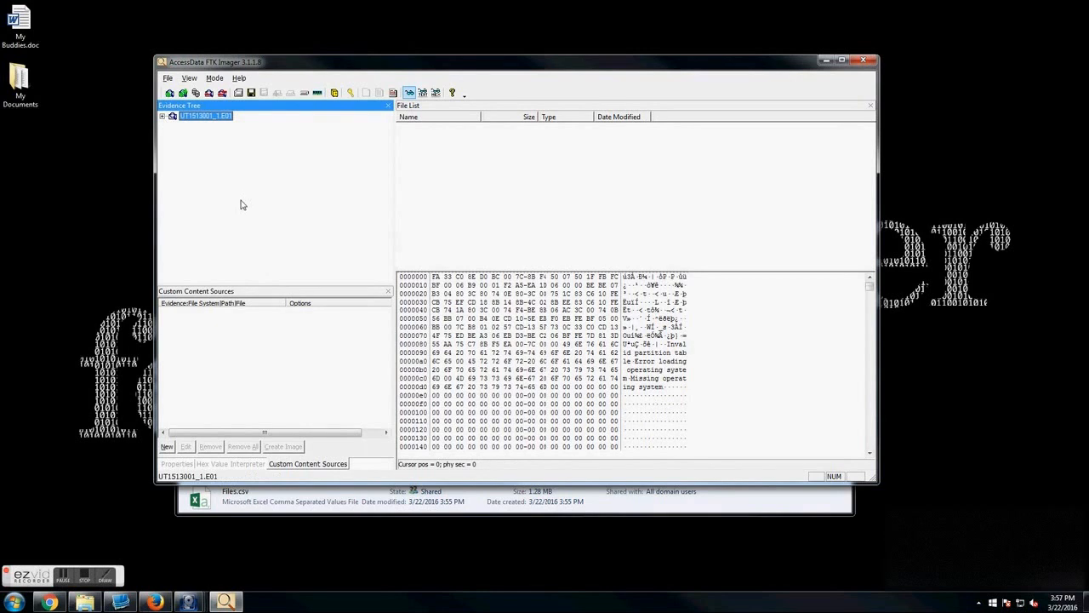